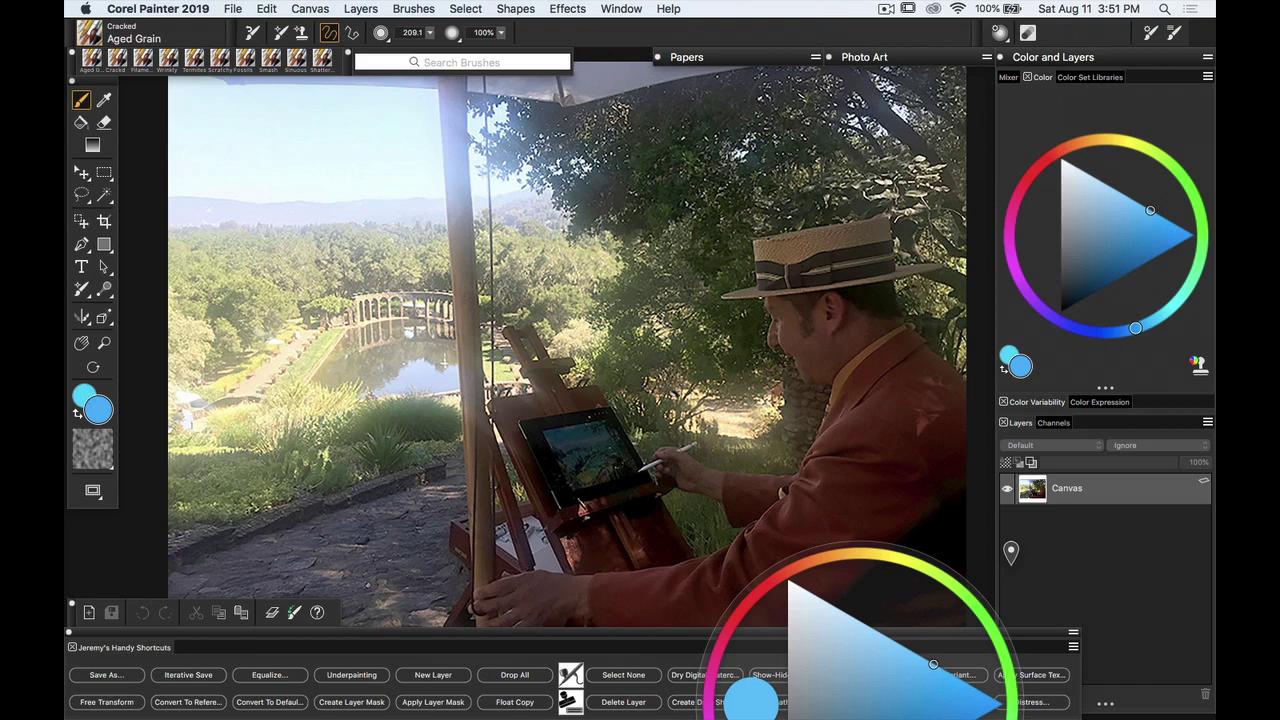
Step: Browse the Cracked brush variants in the Brush Library, then close it
left_click(90, 32)
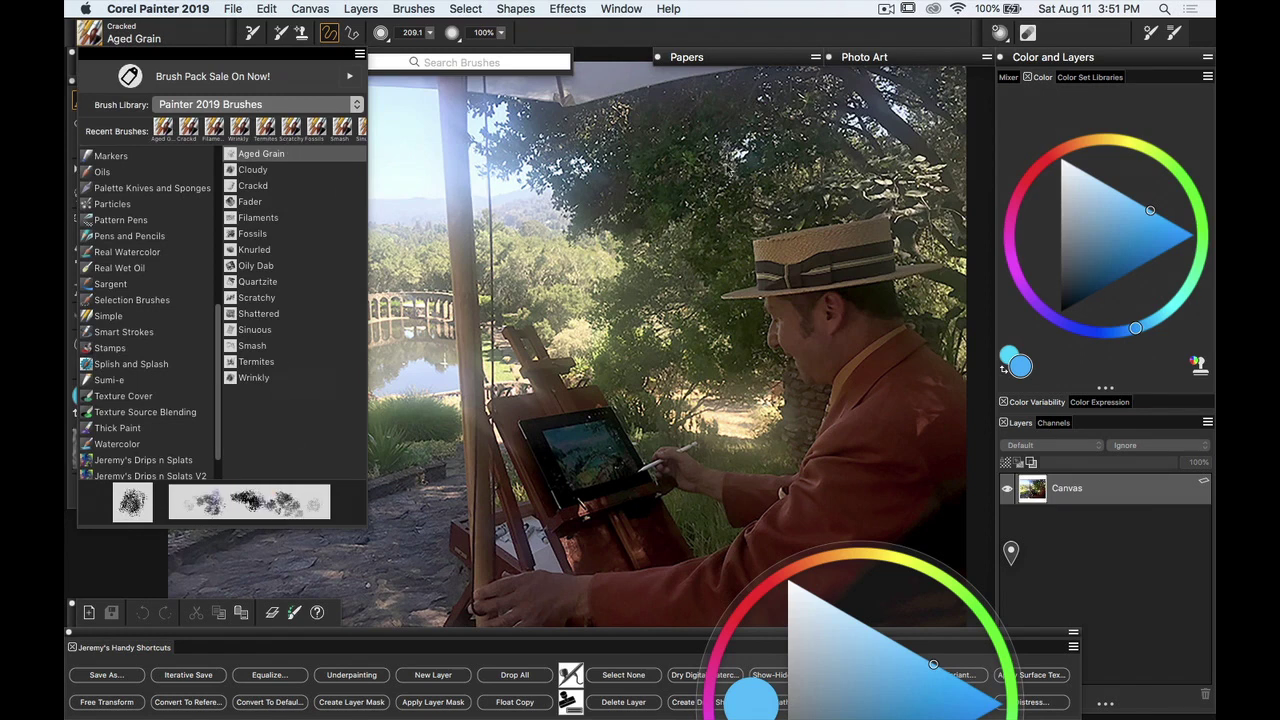
key("Escape")
Step: Undo the stray blue stroke and embed the current painter photo as the clone source
key("super+z")
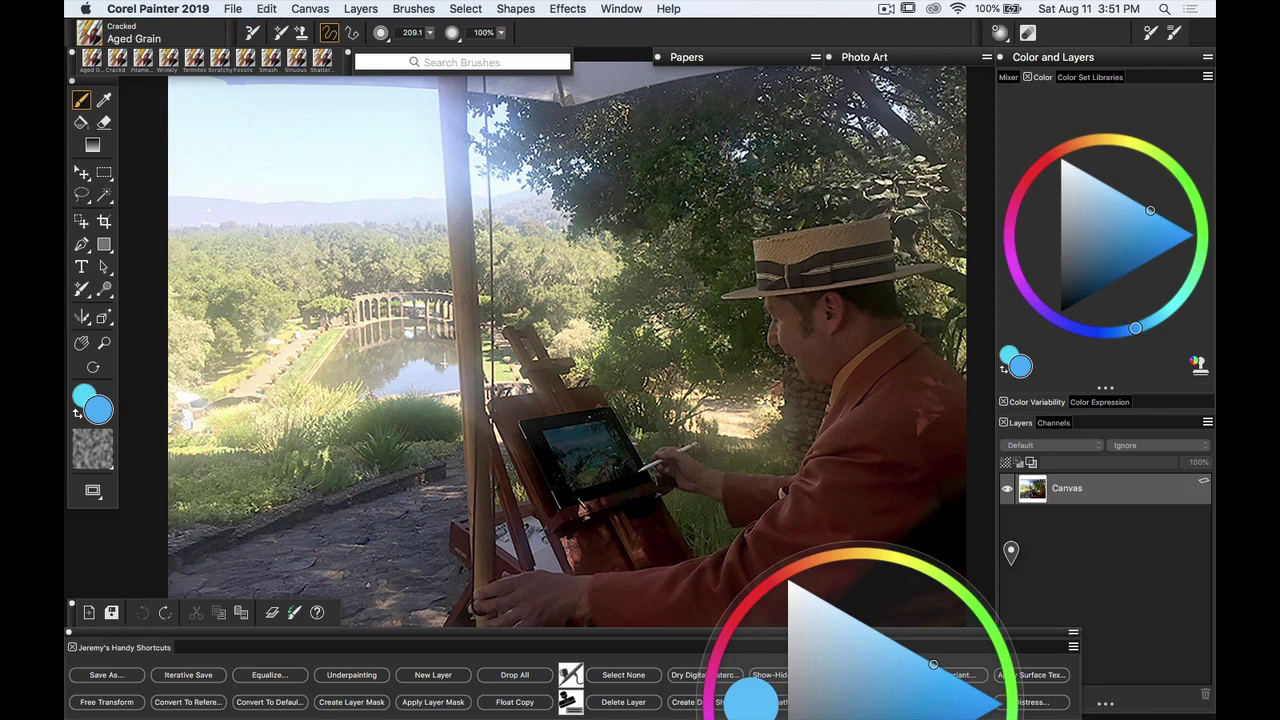
left_click(903, 57)
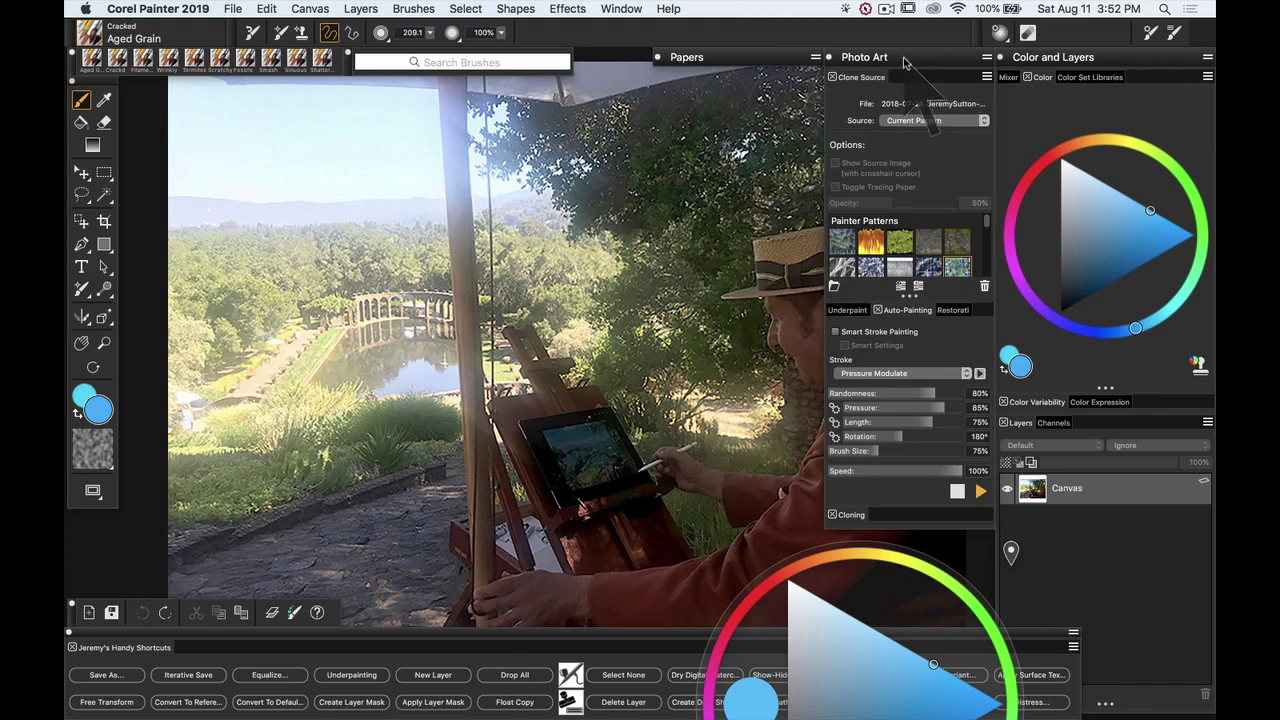
left_click(910, 120)
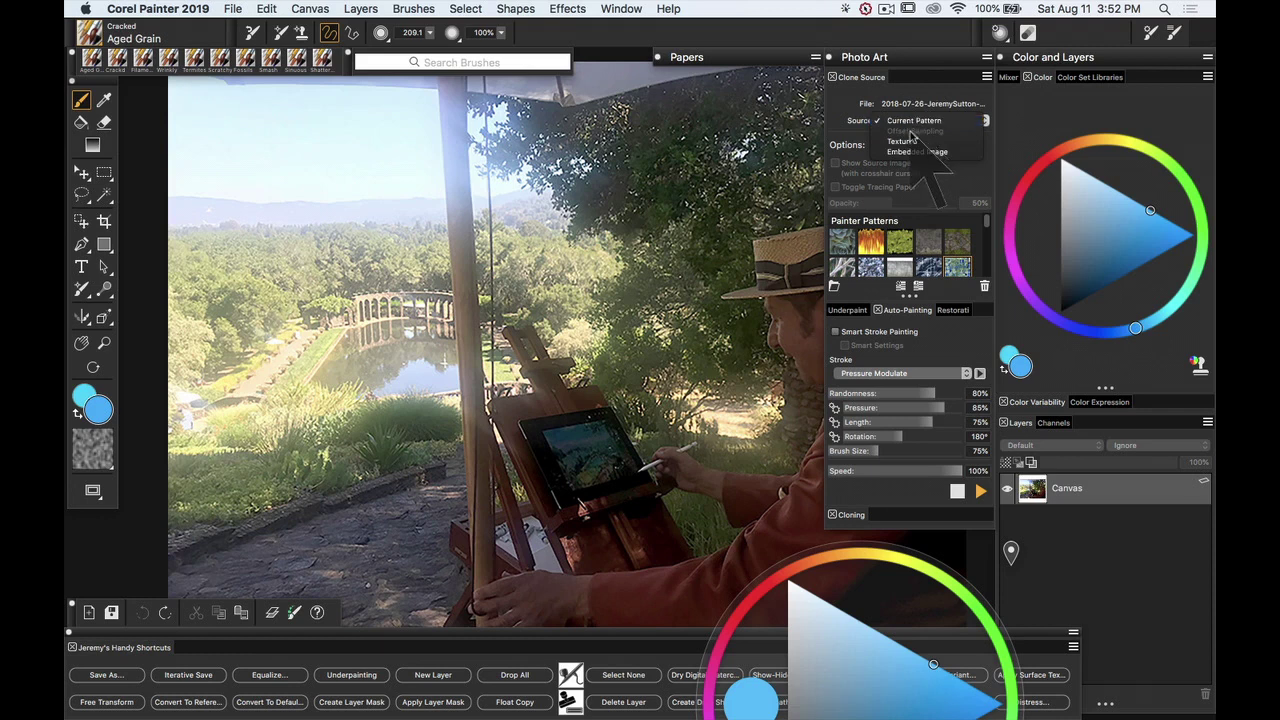
left_click(928, 152)
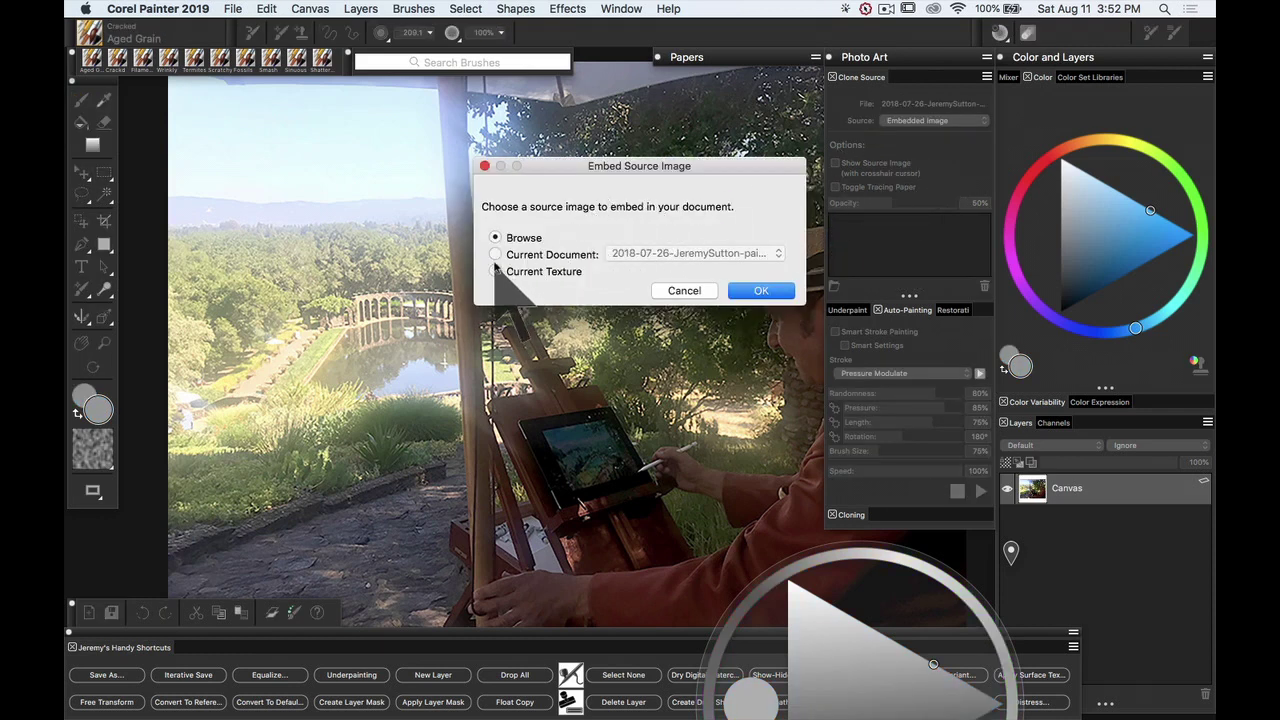
left_click(497, 254)
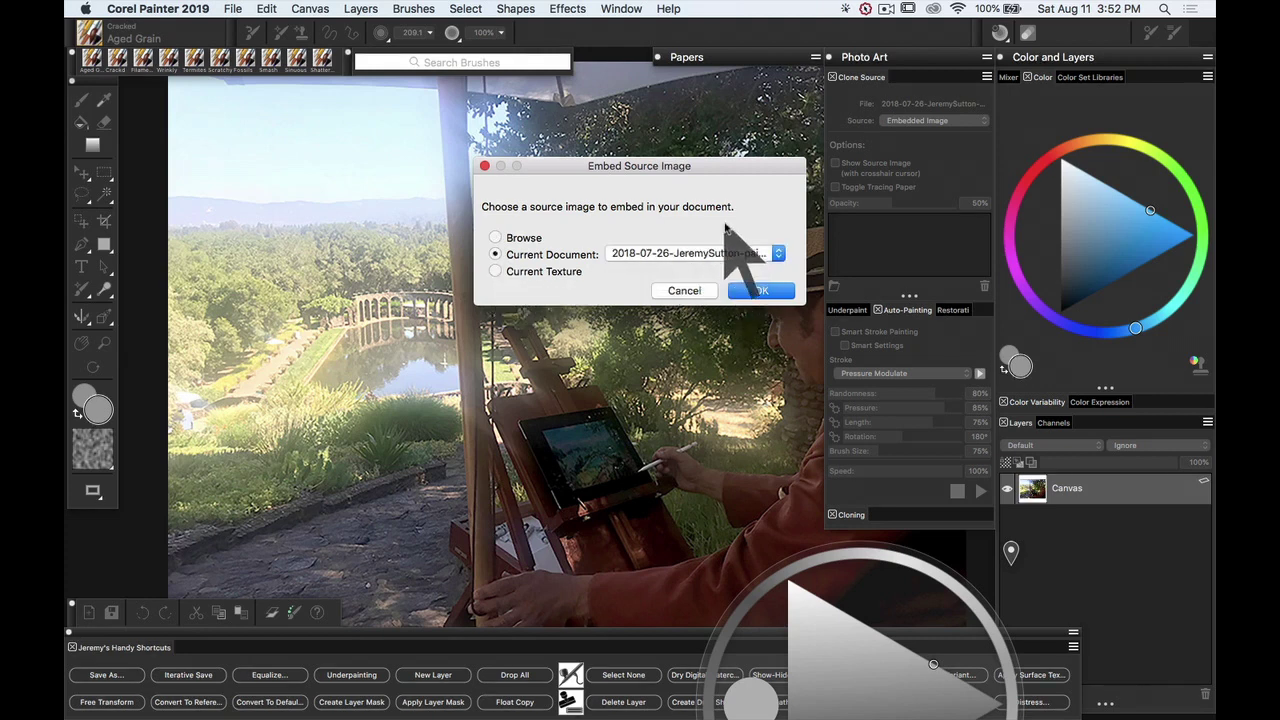
left_click(702, 255)
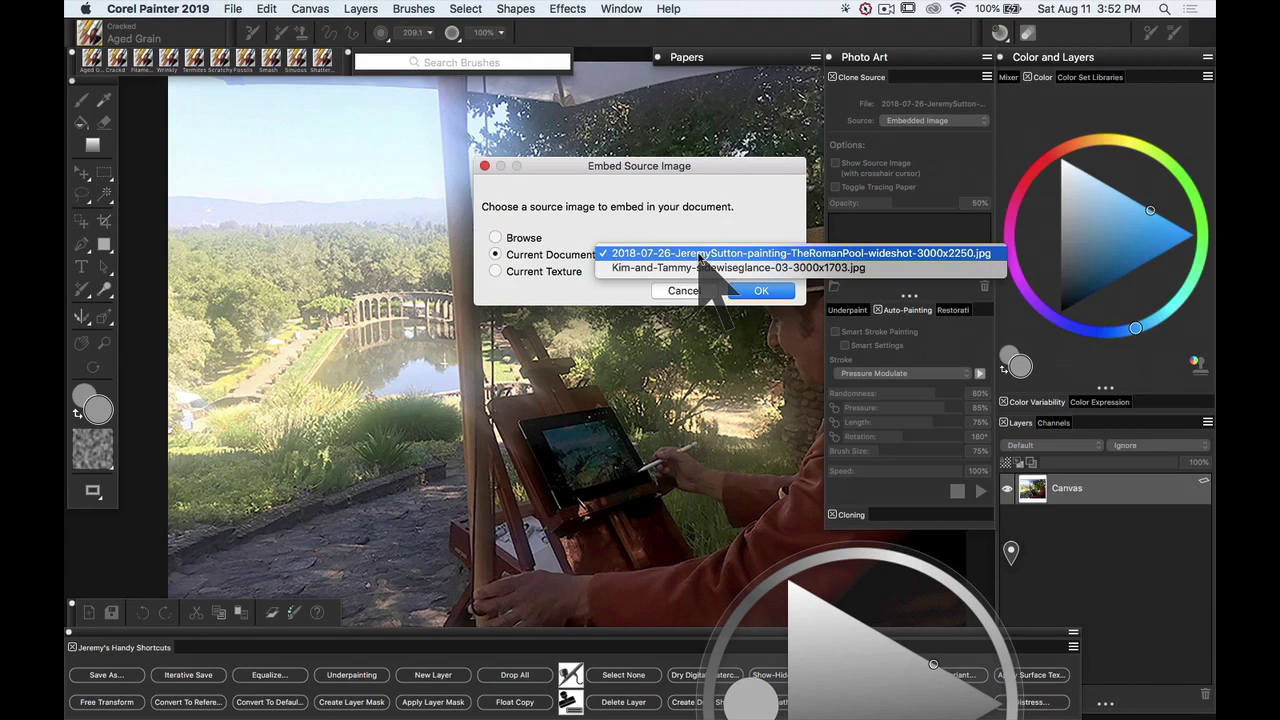
left_click(702, 255)
left_click(762, 290)
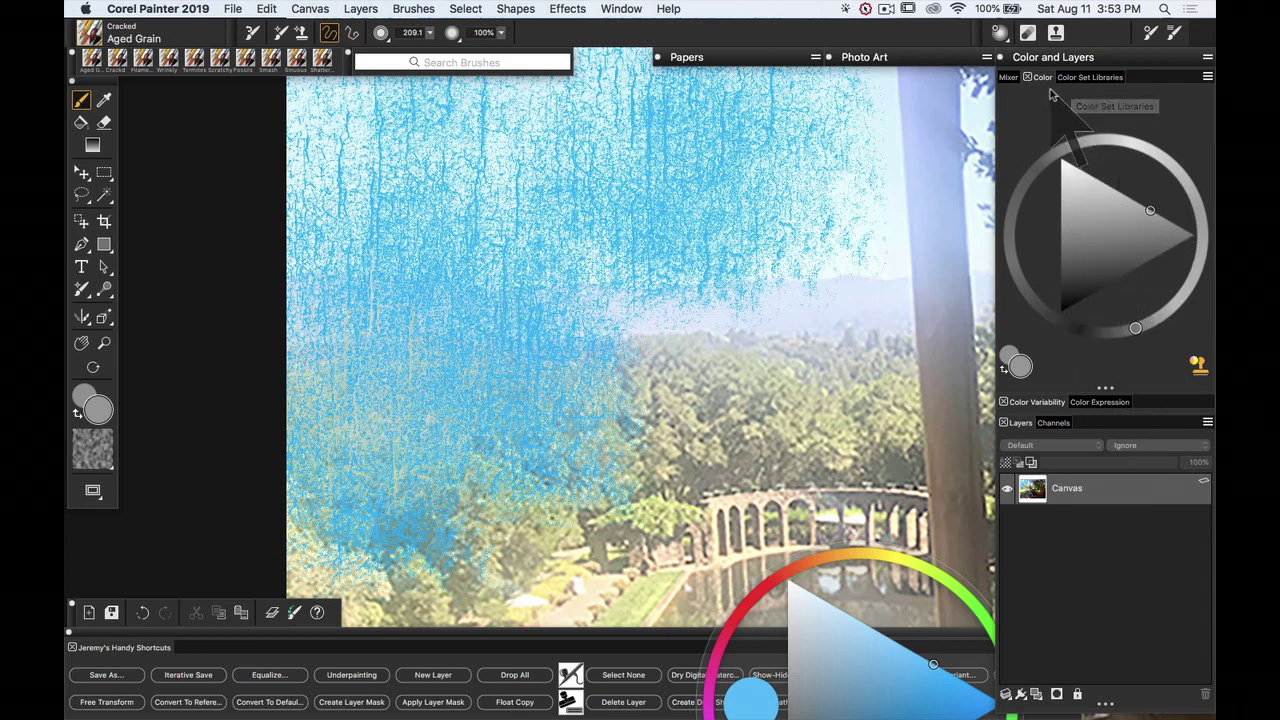
Step: Scrub grainy Aged Grain strokes over the blue sky, lower-left grass and the shirt collar
mouse_move(385, 395)
left_mouse_down()
mouse_move(415, 431)
mouse_move(466, 325)
mouse_move(406, 291)
mouse_move(358, 295)
mouse_move(349, 247)
mouse_move(531, 309)
mouse_move(415, 410)
left_mouse_up()
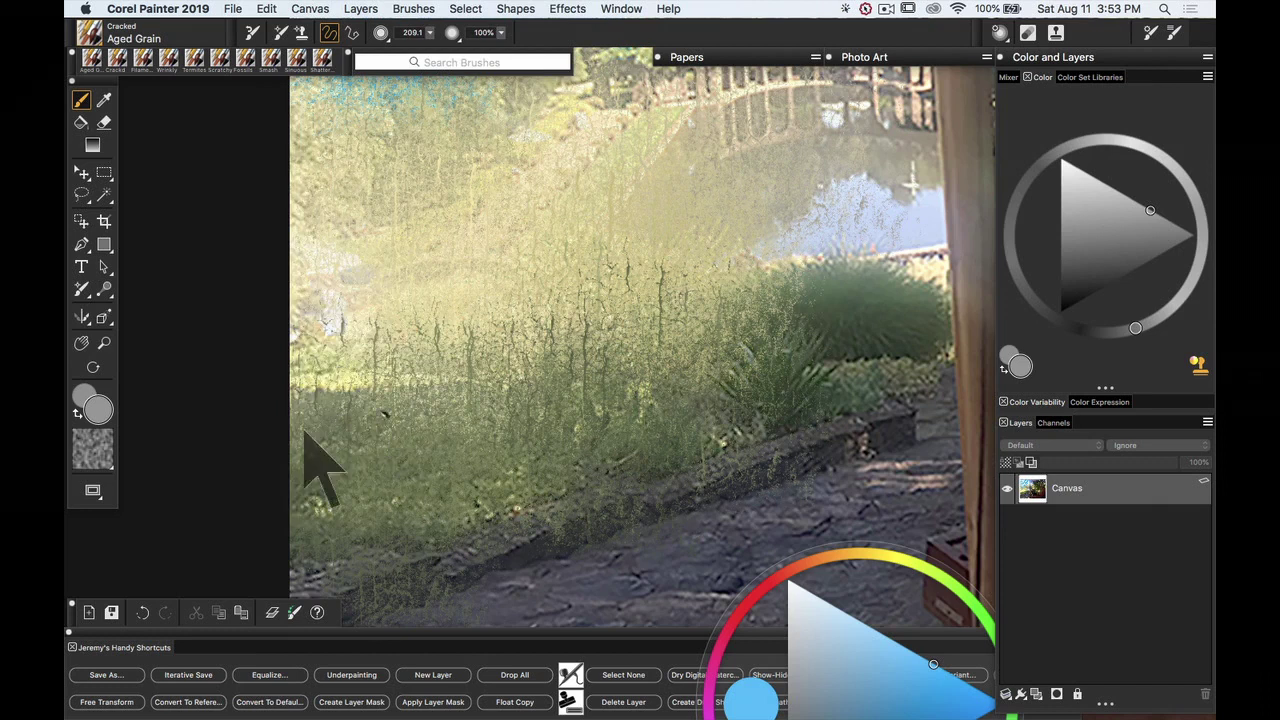
mouse_move(304, 431)
left_mouse_down()
mouse_move(332, 319)
mouse_move(391, 248)
mouse_move(379, 173)
mouse_move(293, 205)
mouse_move(306, 355)
mouse_move(370, 482)
mouse_move(510, 492)
mouse_move(525, 548)
mouse_move(616, 502)
mouse_move(672, 411)
mouse_move(537, 486)
left_mouse_up()
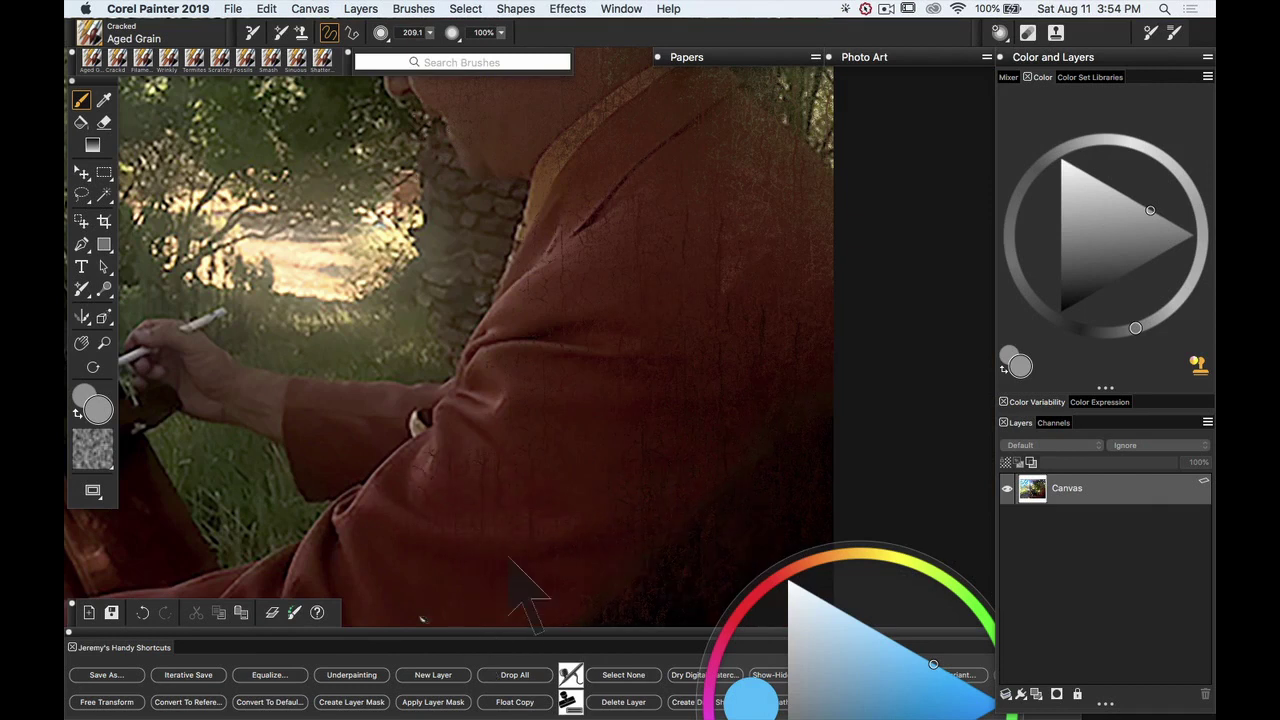
mouse_move(641, 374)
left_mouse_down()
mouse_move(450, 440)
mouse_move(490, 296)
mouse_move(380, 535)
left_mouse_up()
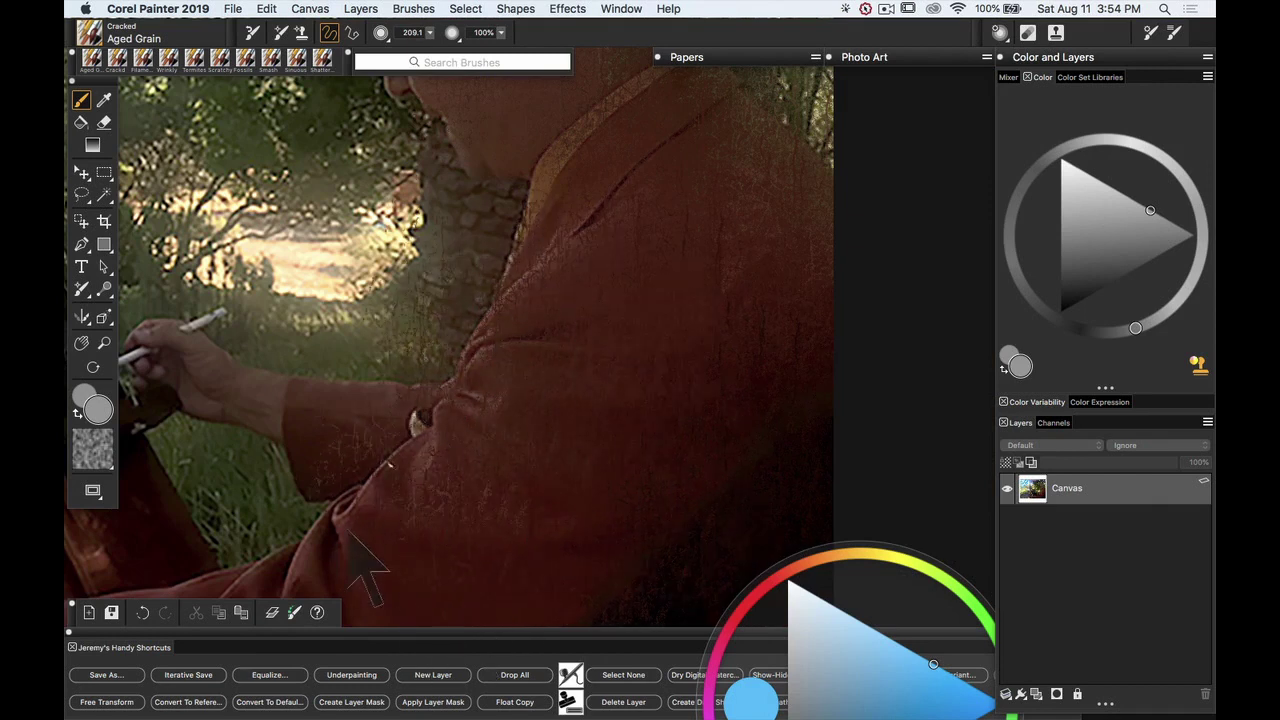
key("space")
left_click_drag(689, 449, 666, 423)
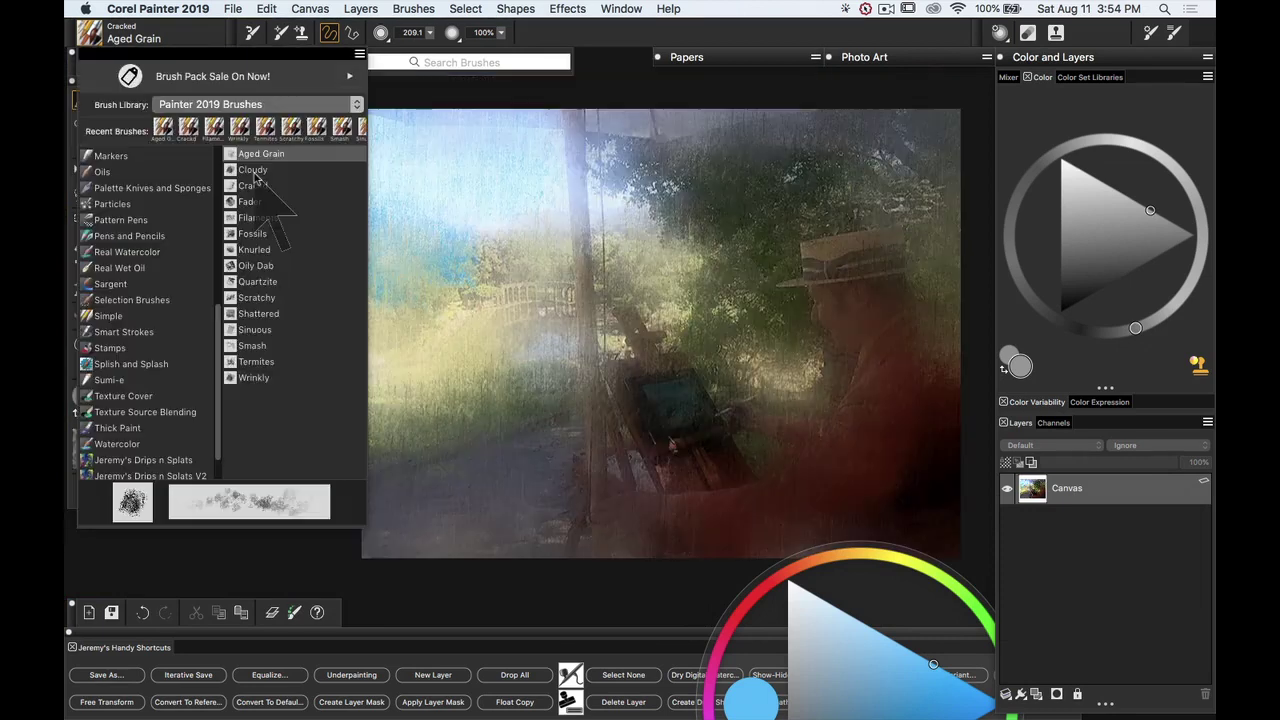
Step: Switch to the Cloudy variant and brush pale near-white blue clouds across the upper-left sky
left_click(254, 170)
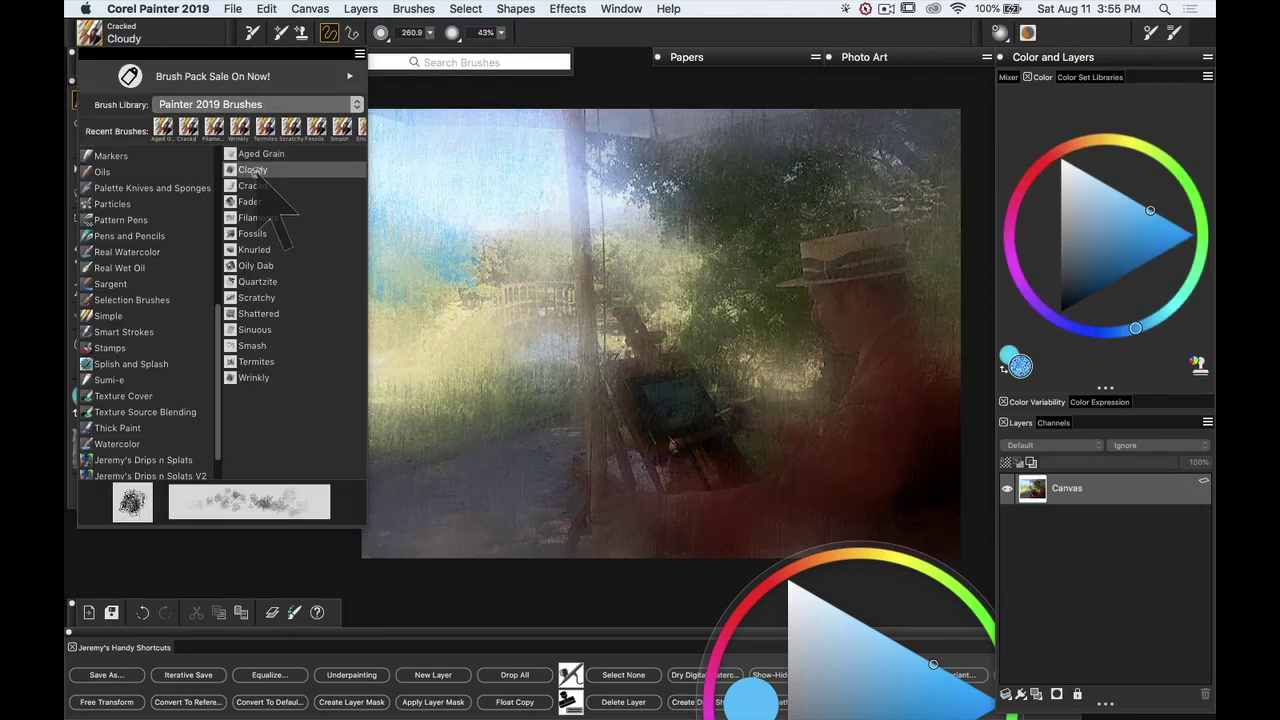
left_click(1097, 180)
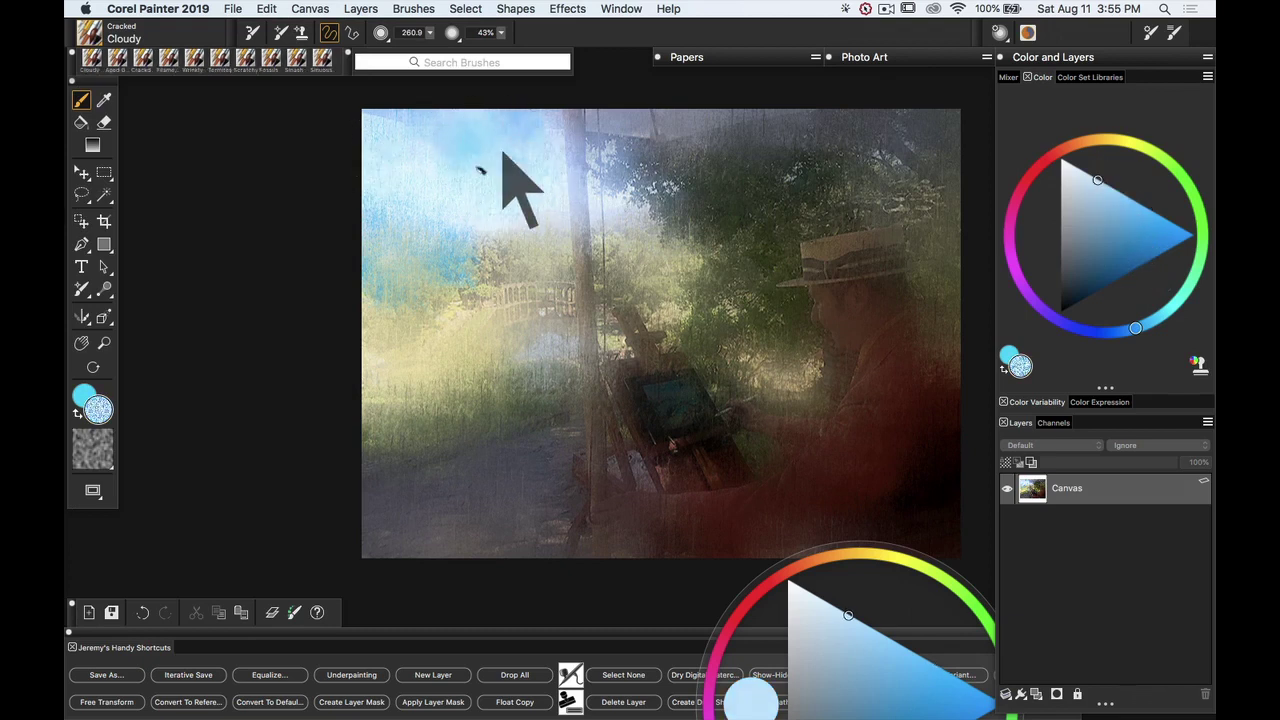
scroll(240, 182, "up", 3)
mouse_move(238, 178)
left_mouse_down()
mouse_move(191, 334)
mouse_move(400, 157)
mouse_move(354, 149)
mouse_move(283, 345)
left_mouse_up()
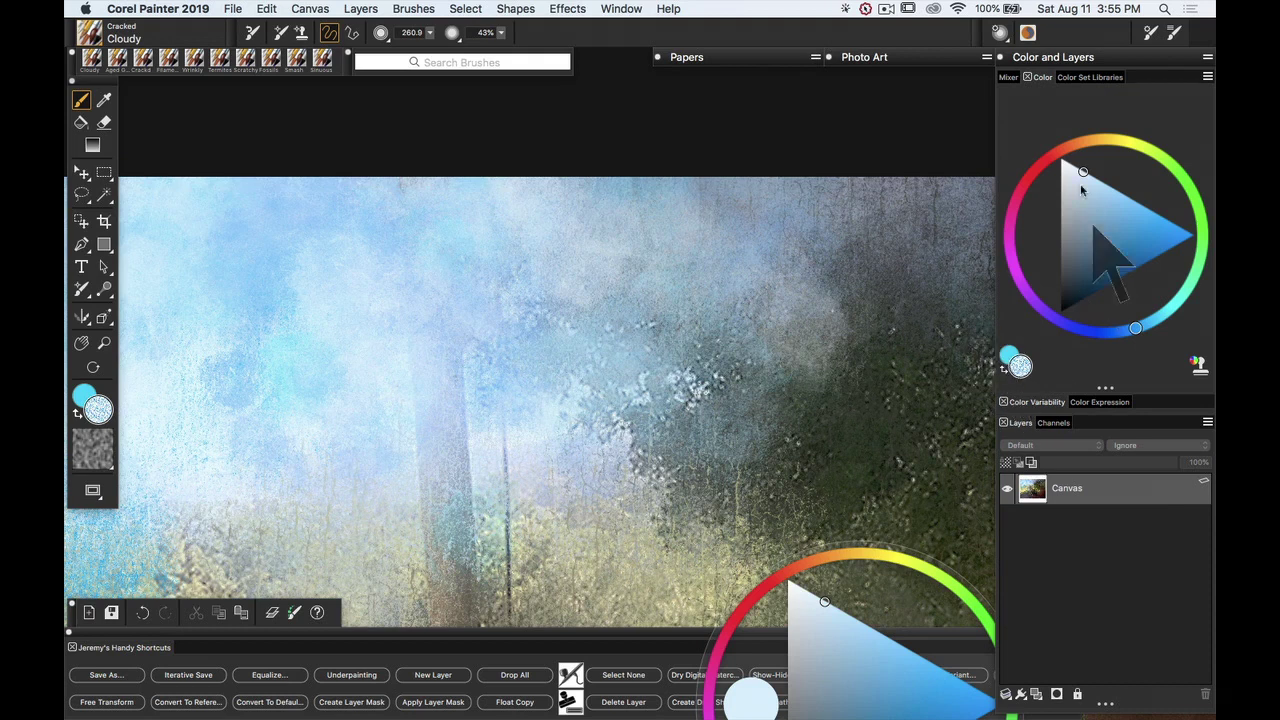
Step: Turn on Clone Color, bring the bench into view, and check the Photo Art options
left_click(1199, 368)
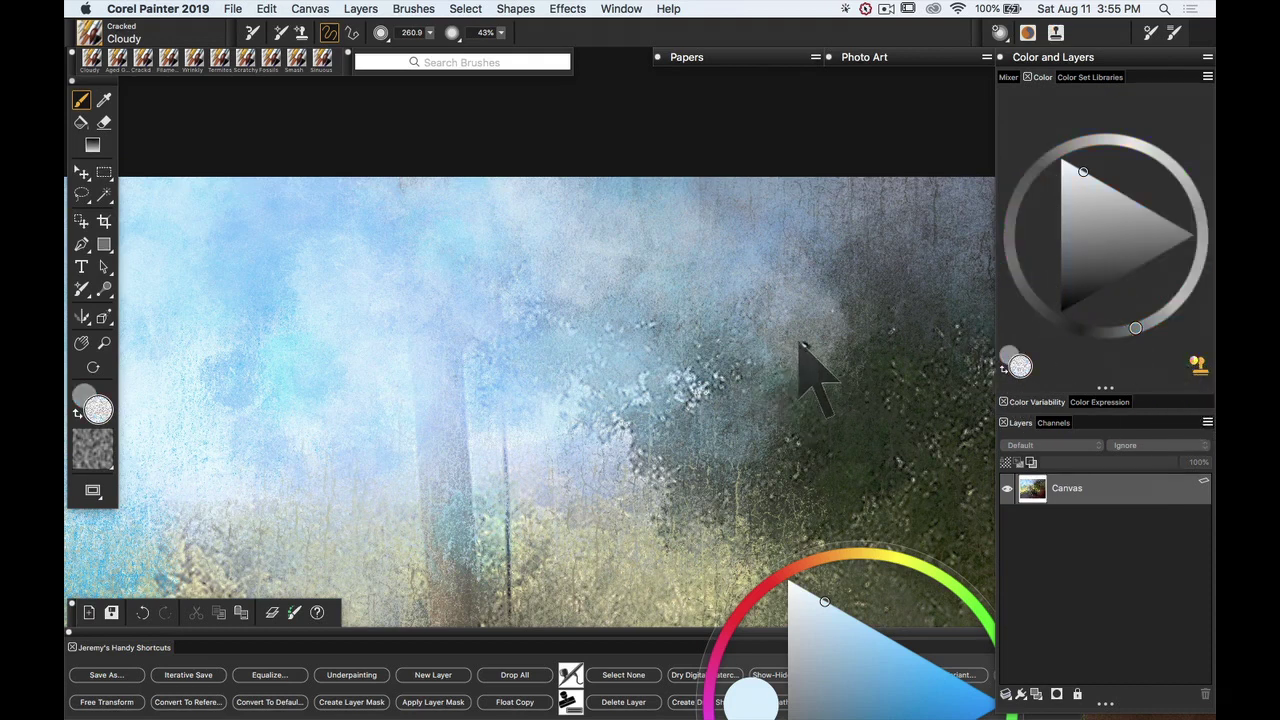
key("space")
mouse_move(866, 349)
left_mouse_down()
mouse_move(623, 251)
mouse_move(482, 233)
mouse_move(549, 166)
mouse_move(437, 134)
mouse_move(337, 143)
mouse_move(446, 116)
mouse_move(466, 330)
mouse_move(780, 250)
mouse_move(830, 290)
mouse_move(655, 295)
mouse_move(871, 214)
left_mouse_up()
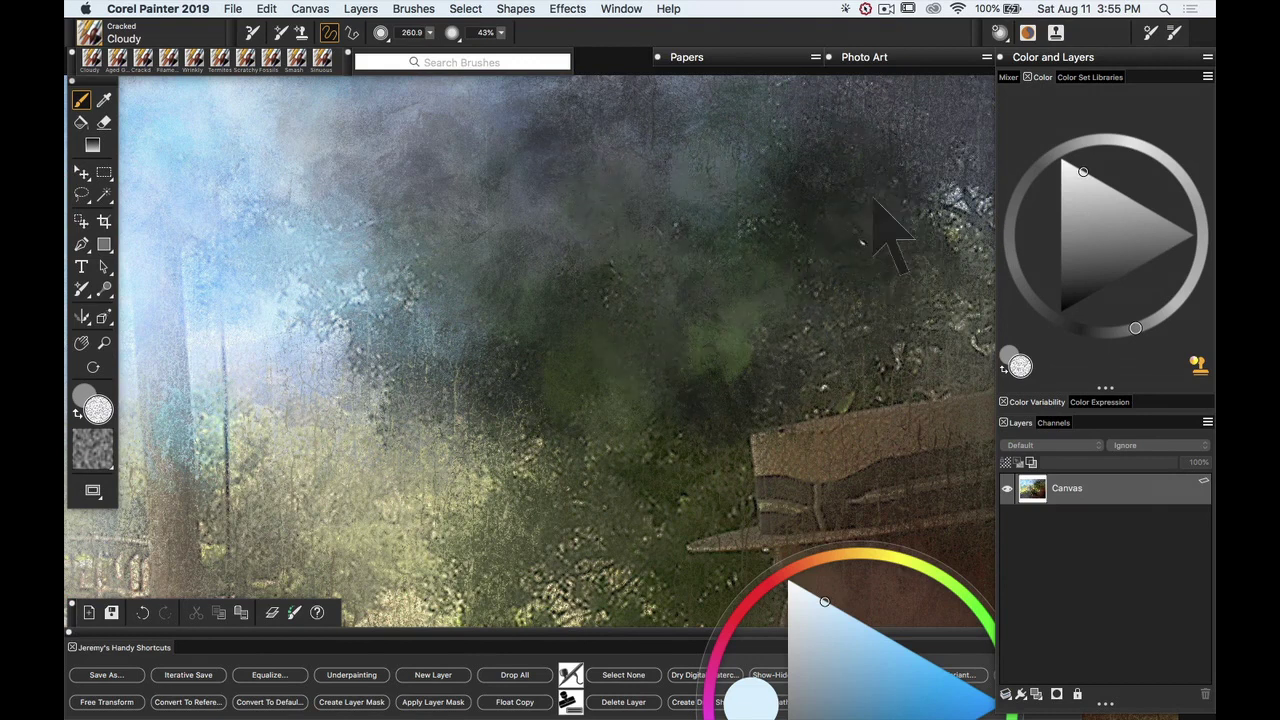
left_click(882, 58)
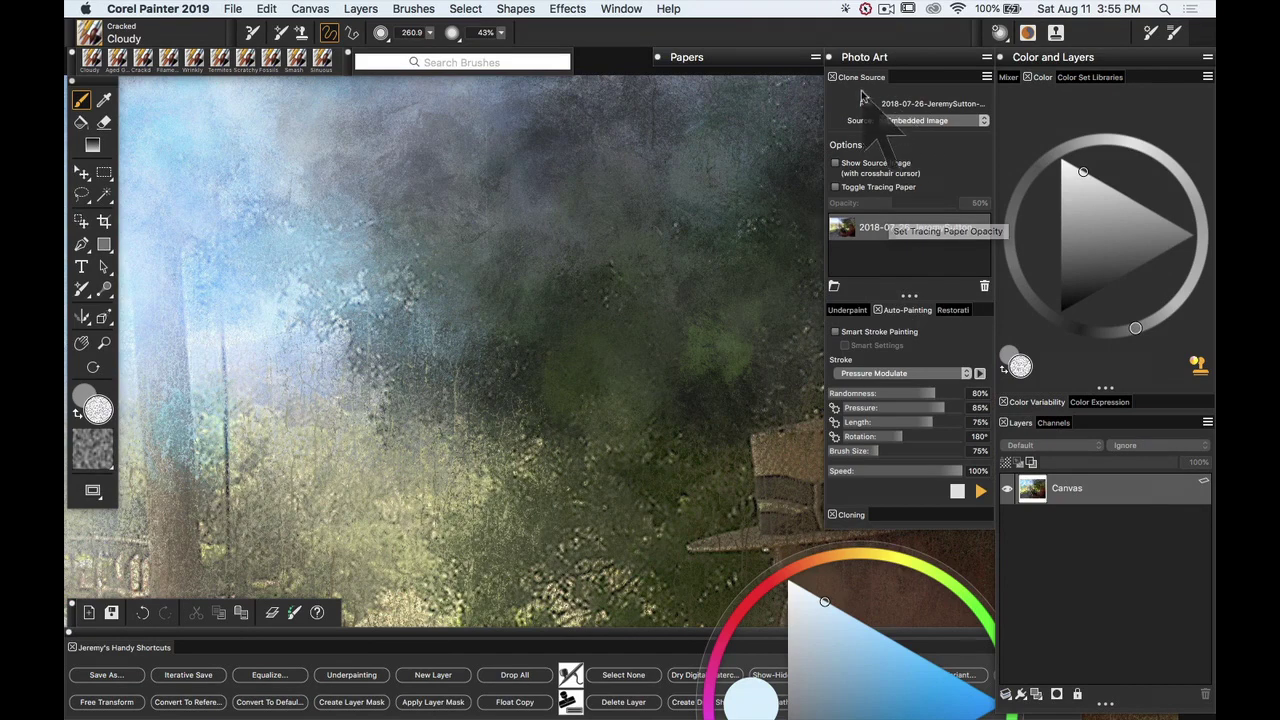
left_click(905, 57)
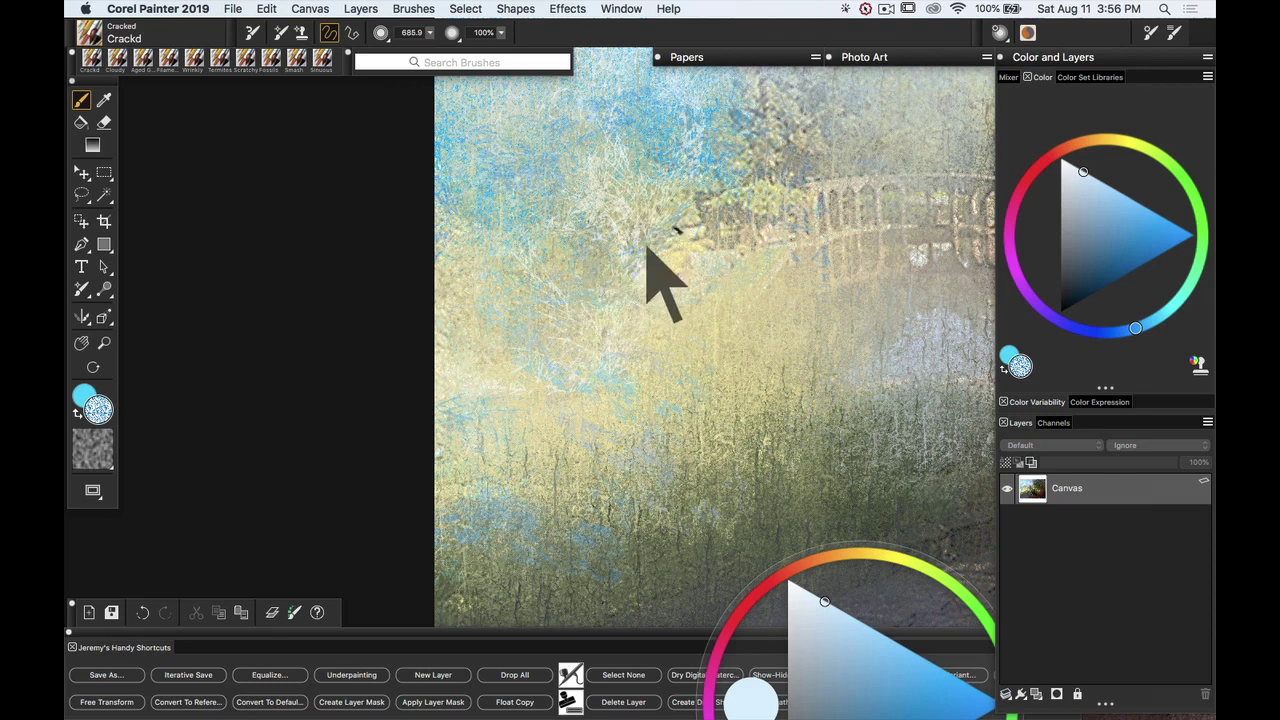
Step: Paint blue and cloned-colour Crackd strokes over the left and lower-left, then show Color Variability
left_click_drag(683, 338, 700, 349)
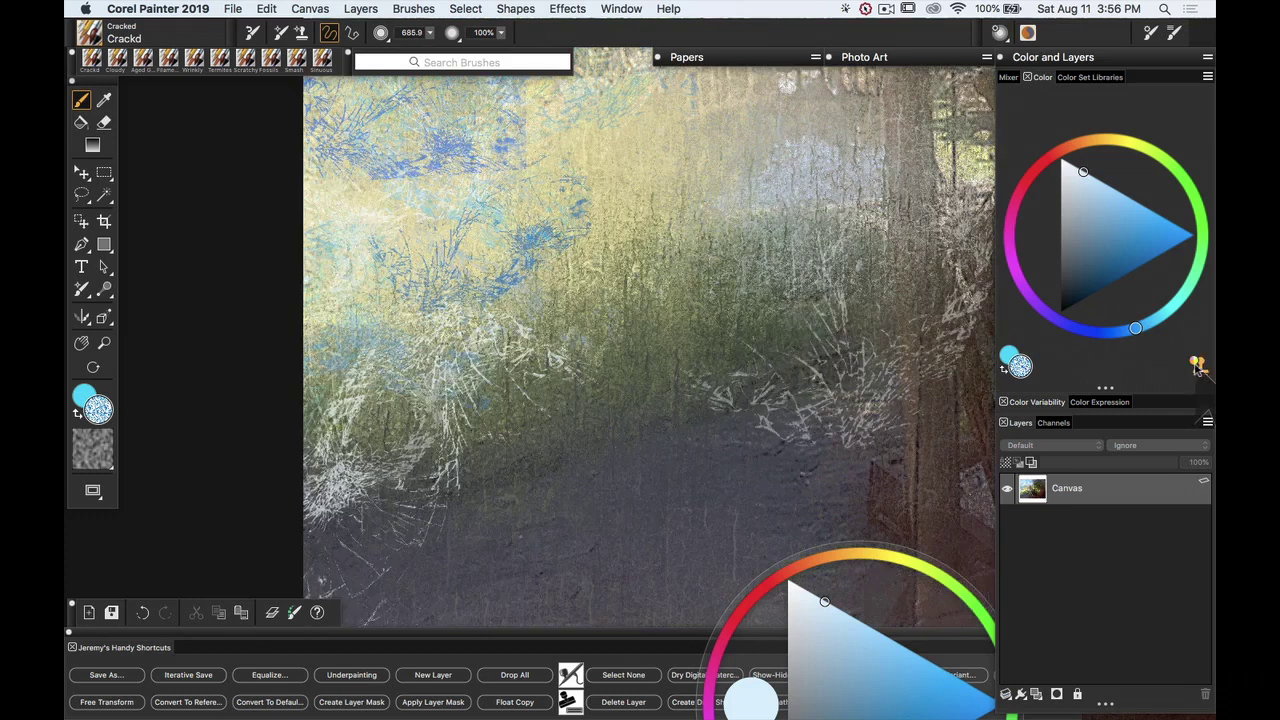
left_click(1197, 365)
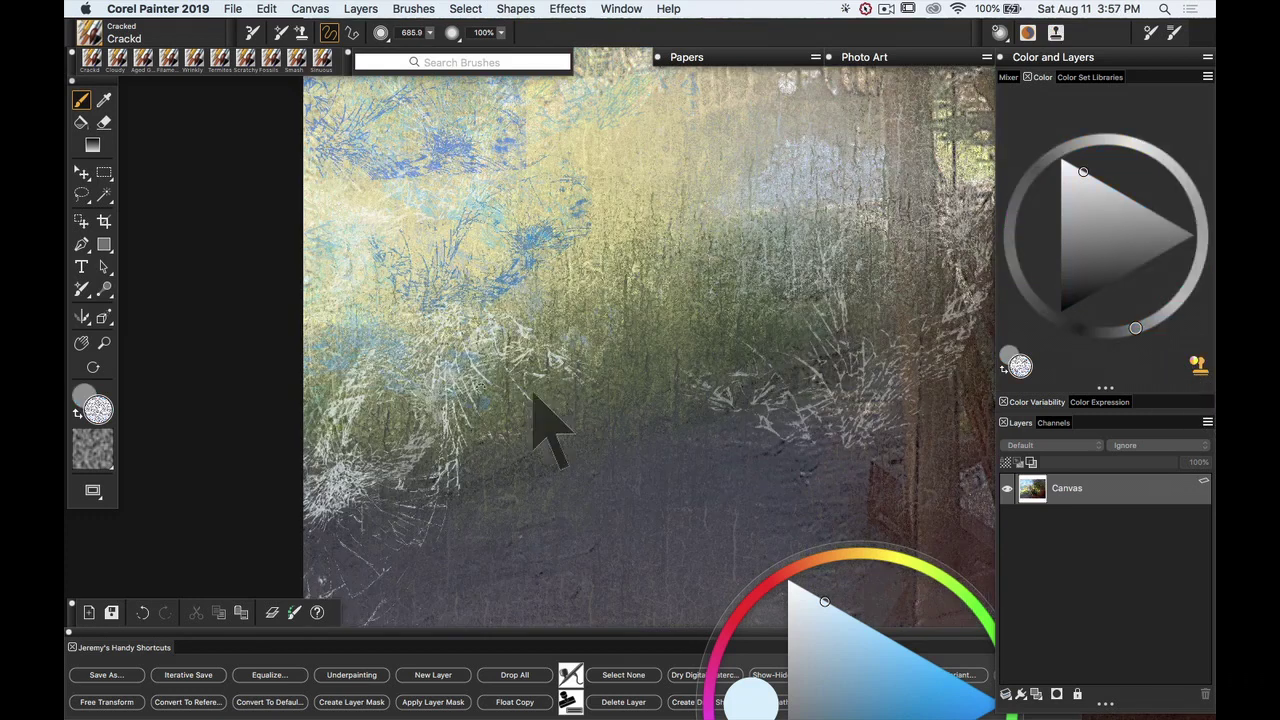
left_click(376, 500)
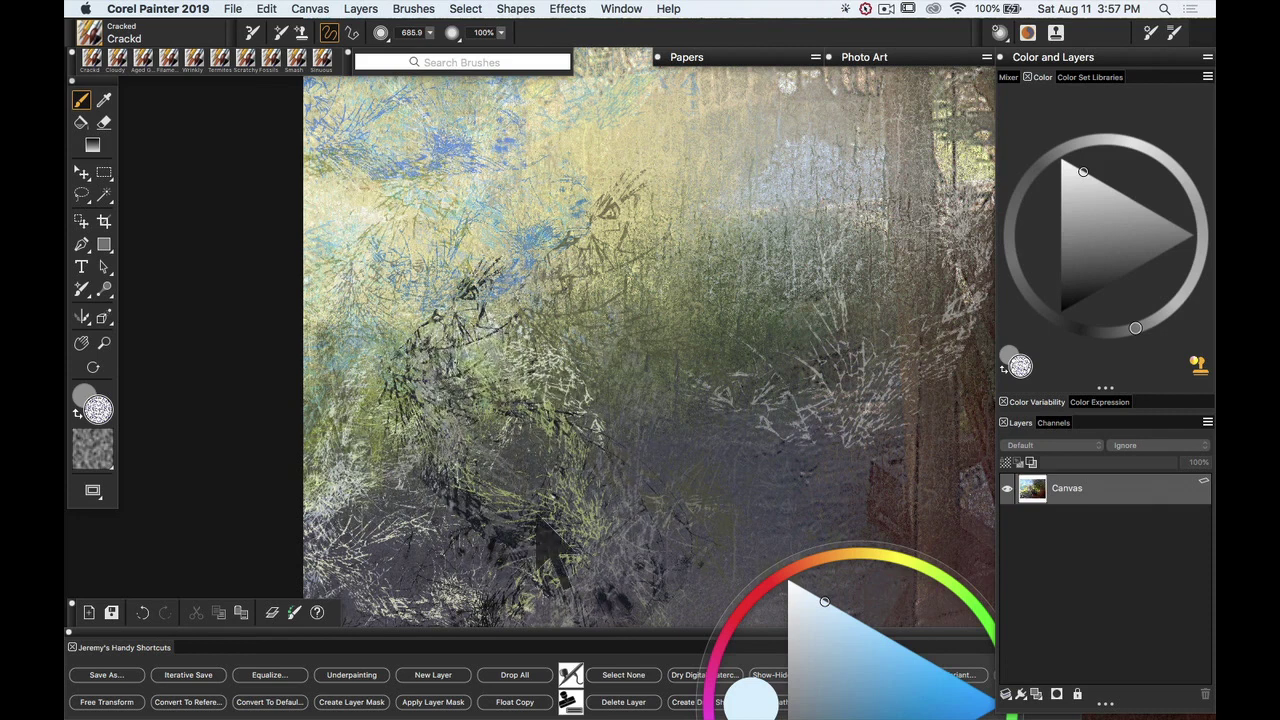
mouse_move(538, 522)
left_mouse_down()
mouse_move(569, 426)
mouse_move(499, 398)
mouse_move(471, 442)
mouse_move(466, 484)
mouse_move(388, 495)
mouse_move(368, 520)
left_mouse_up()
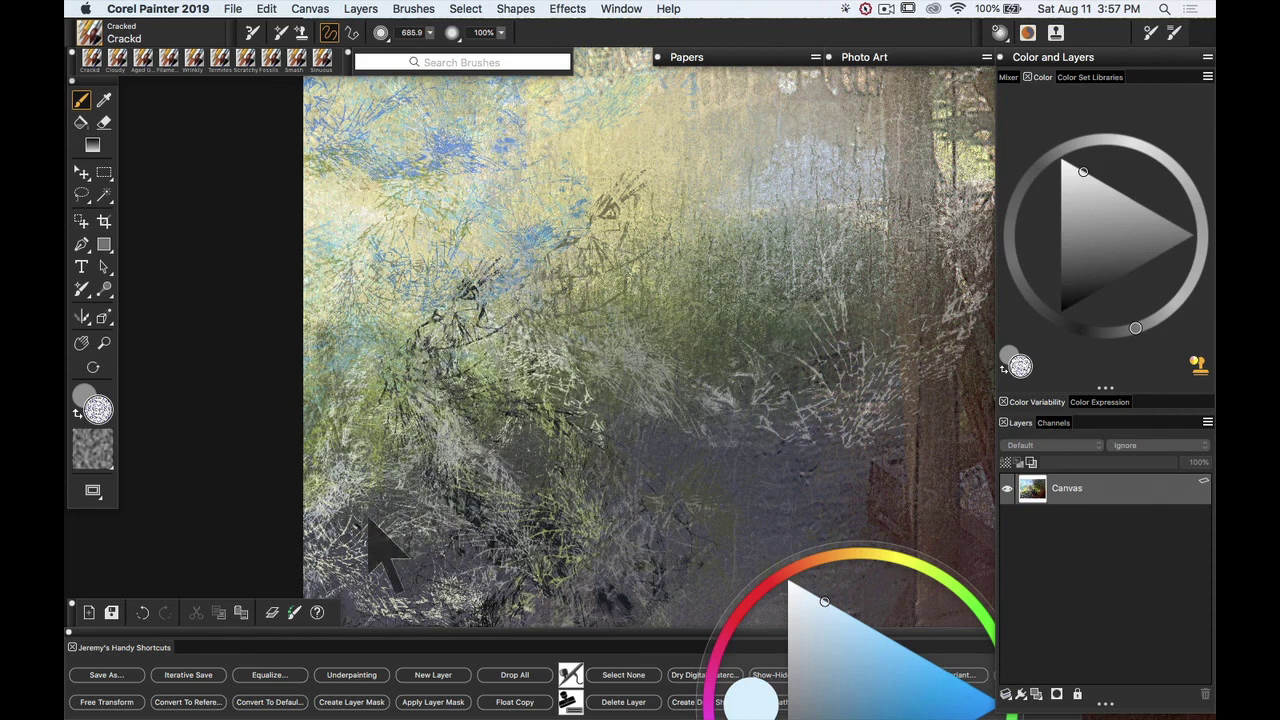
key("super+0")
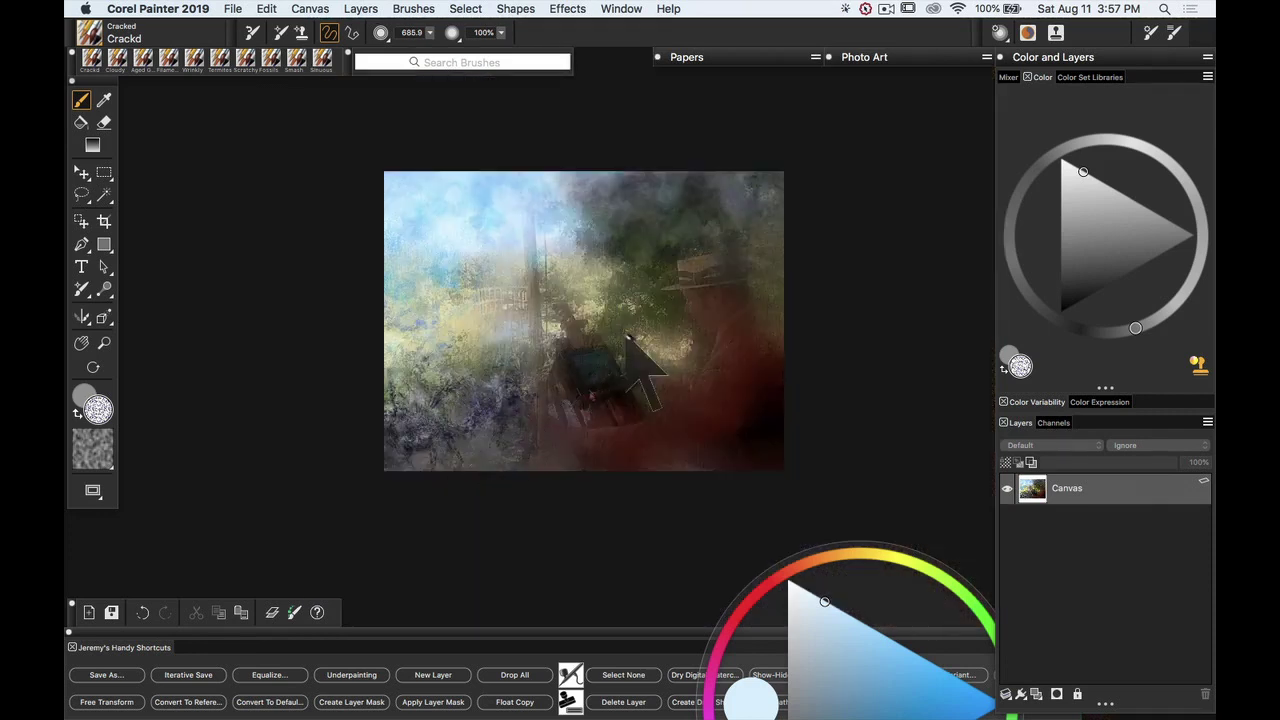
left_click(1036, 402)
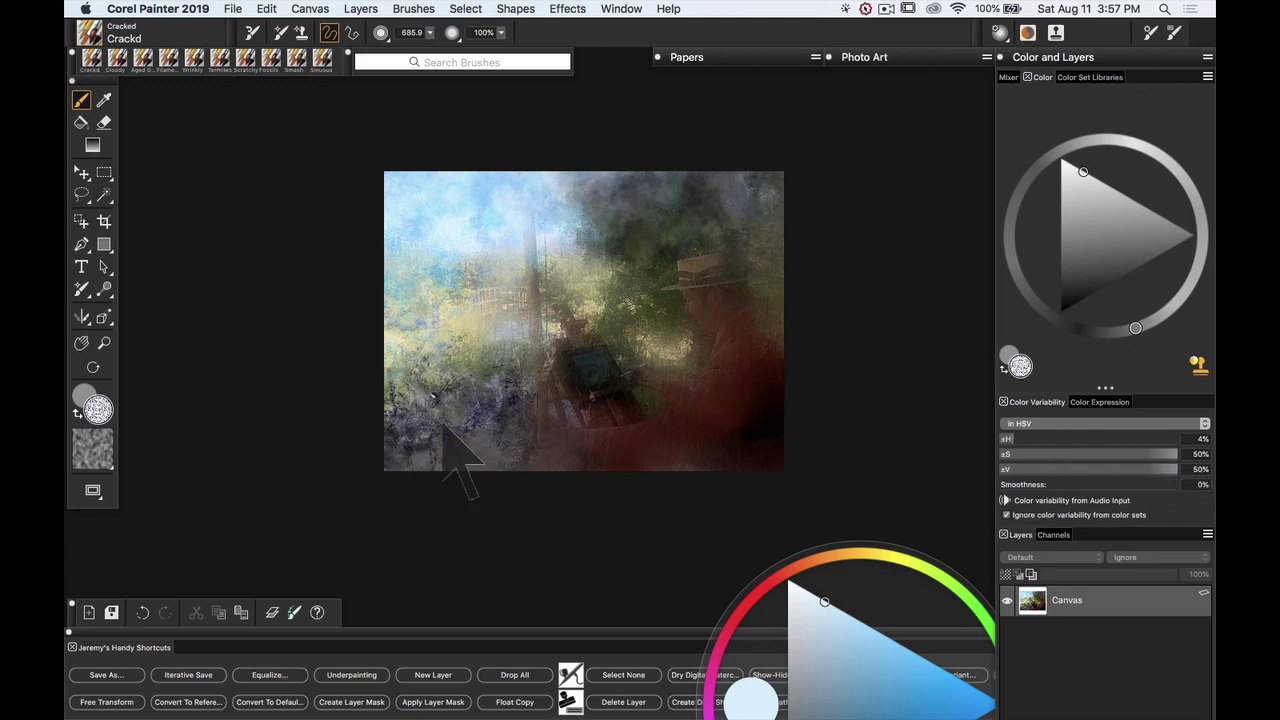
Step: Lower saturation variability to 14%, shrink the brush to about 120, and zoom in
left_click(1047, 456)
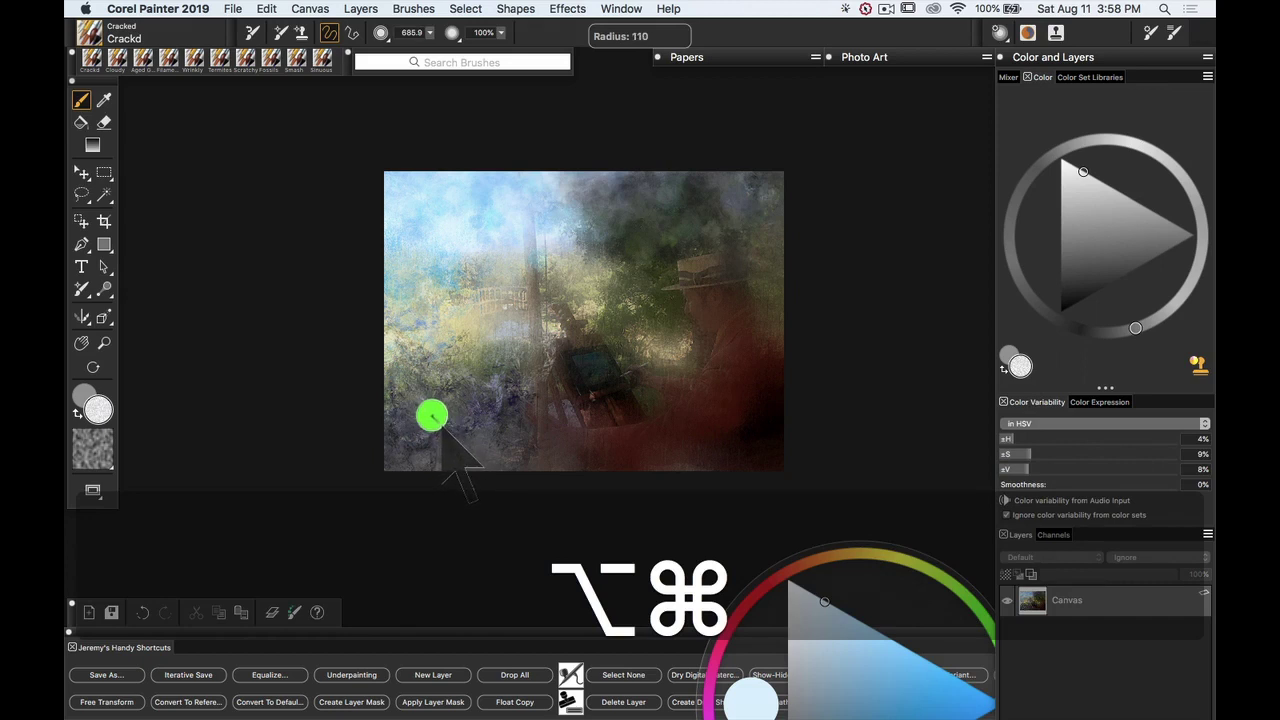
left_click_drag(436, 420, 430, 440)
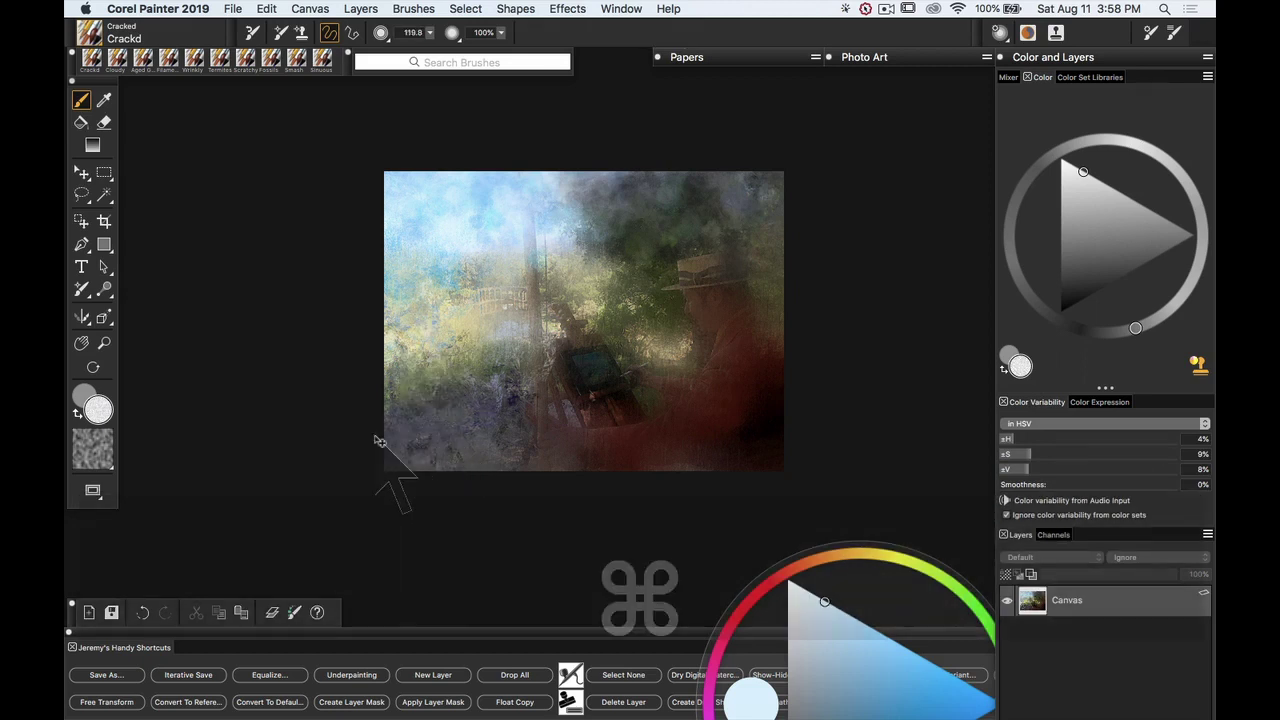
key("super+equal")
key("super+equal")
key("super+equal")
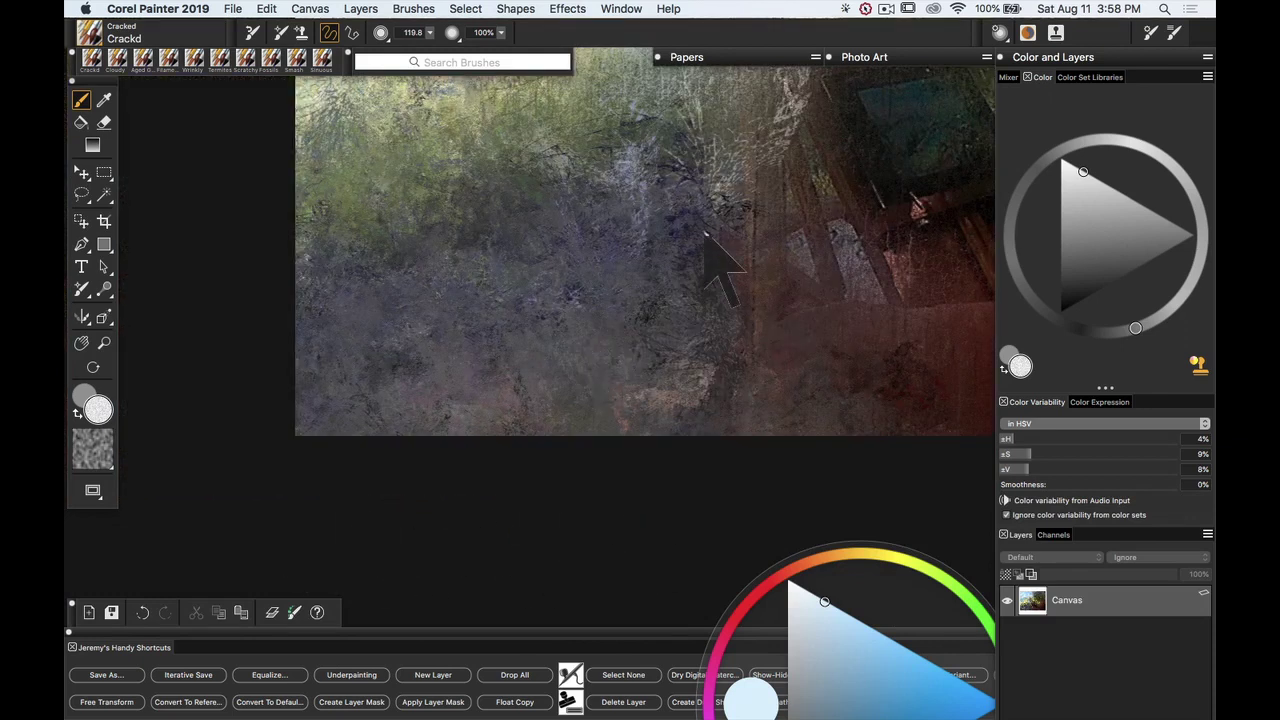
key("super+equal")
key("super+equal")
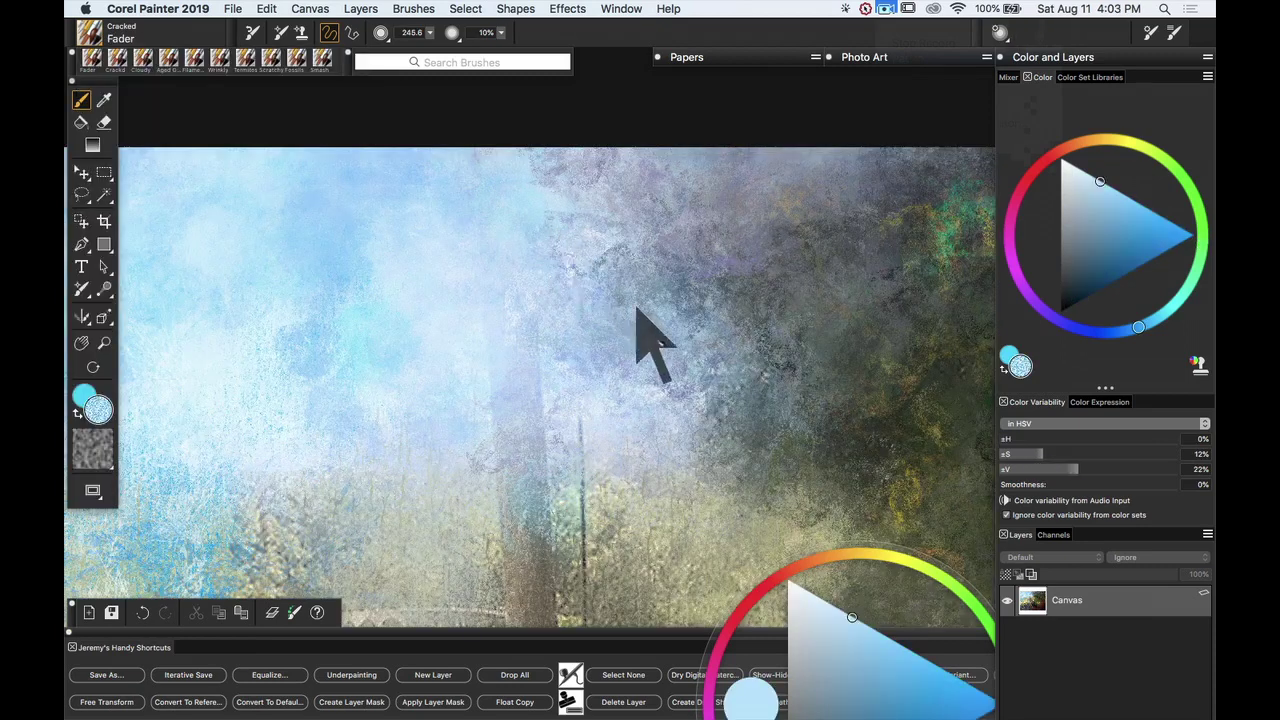
Step: Bring the garden bridge into view, choose a warm yellow, then fit the whole painting
key("space")
mouse_move(462, 161)
left_mouse_down()
mouse_move(457, 214)
mouse_move(480, 137)
mouse_move(623, 263)
mouse_move(699, 209)
mouse_move(711, 180)
mouse_move(443, 246)
left_mouse_up()
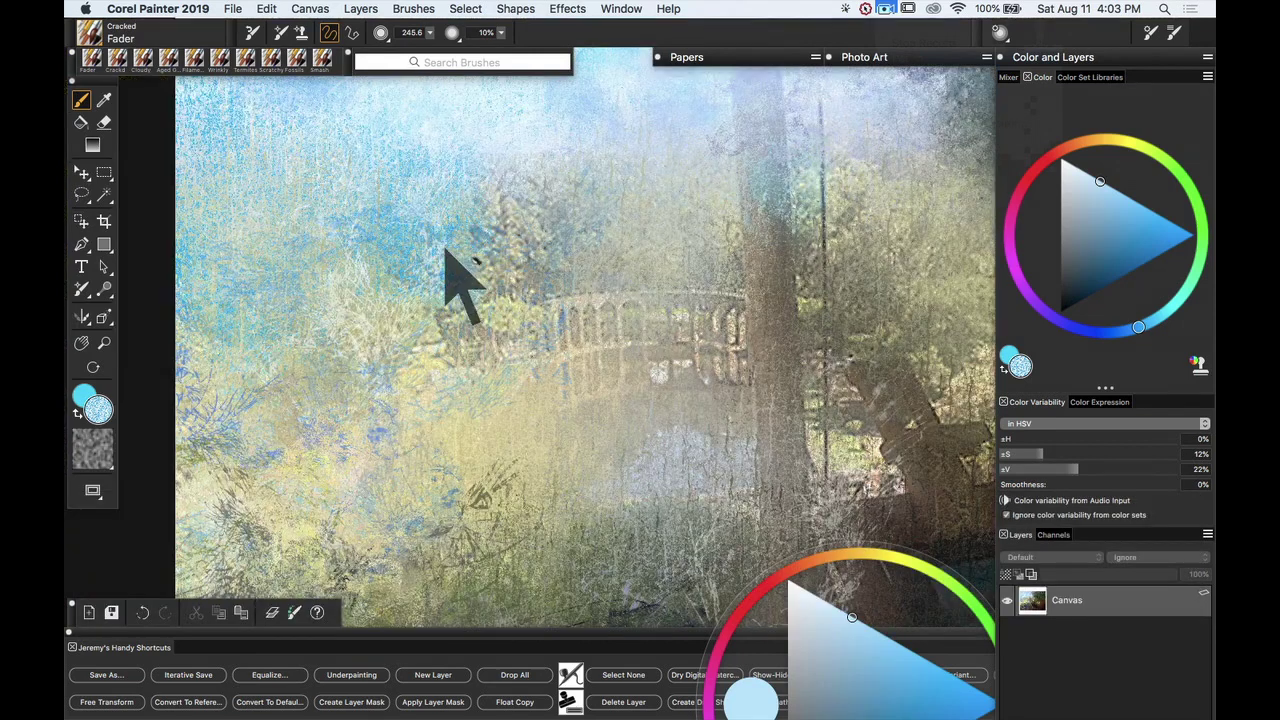
left_click(1107, 141)
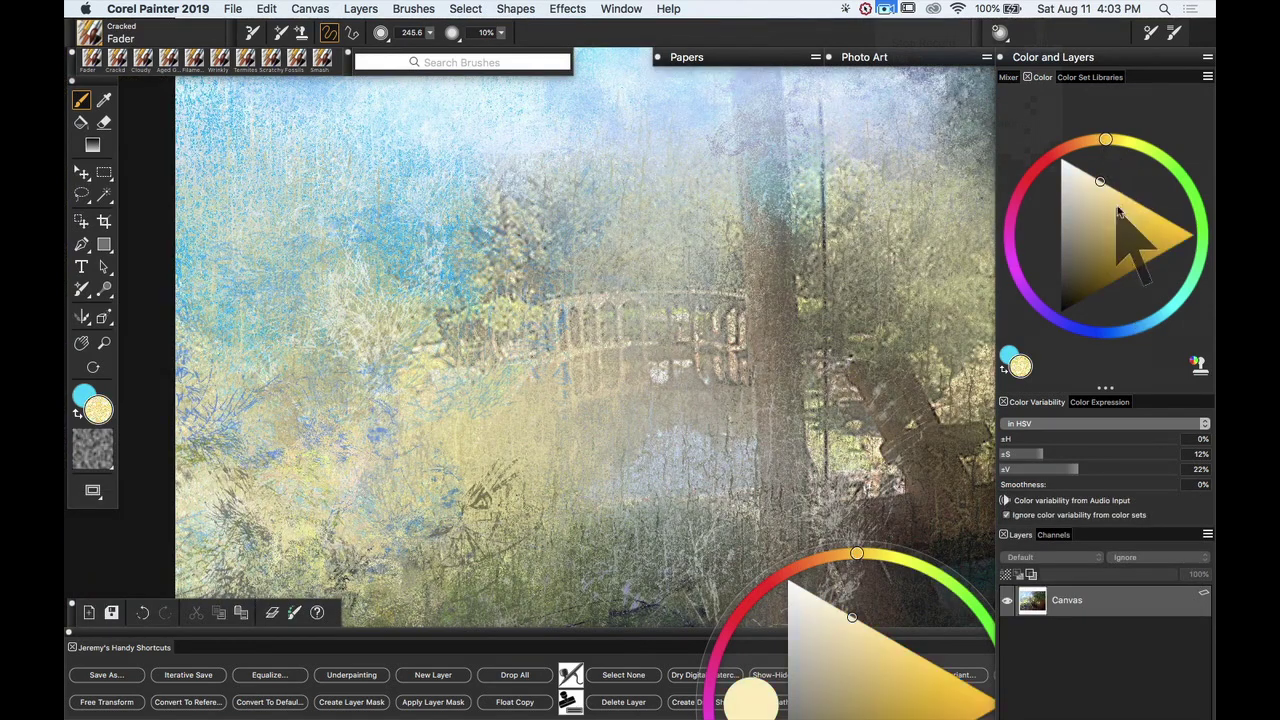
left_click(1132, 199)
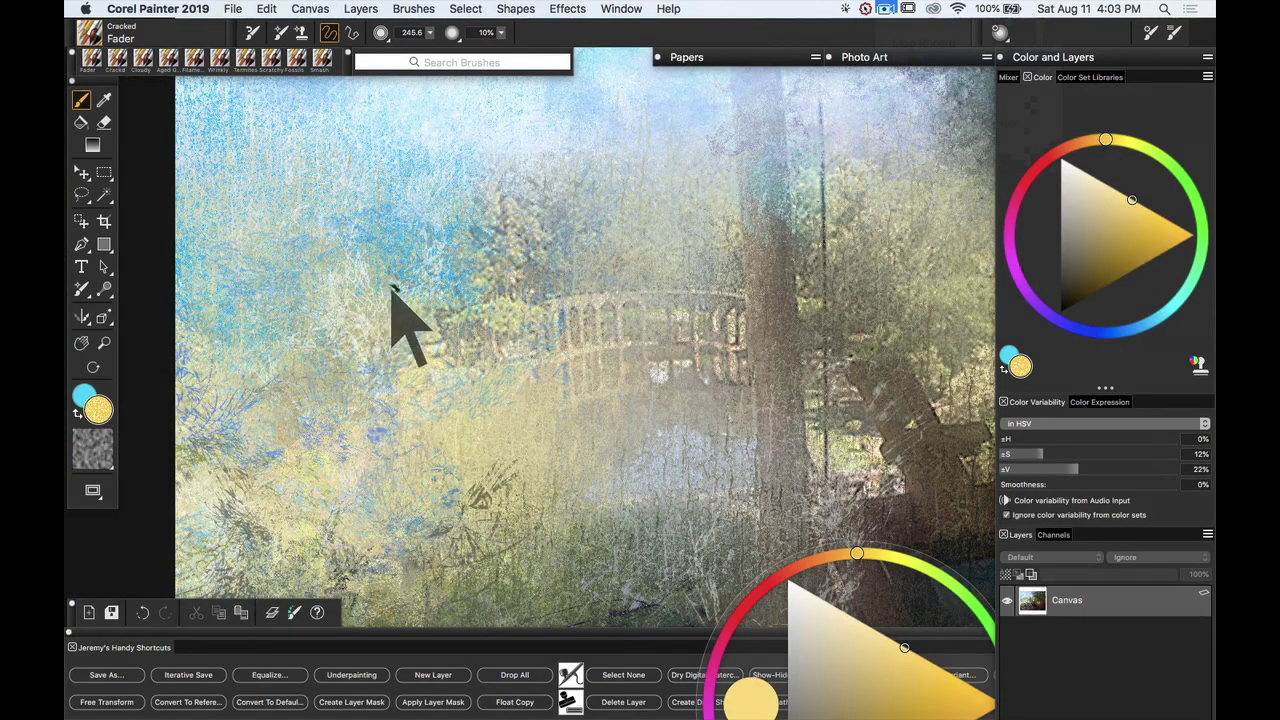
key("super+0")
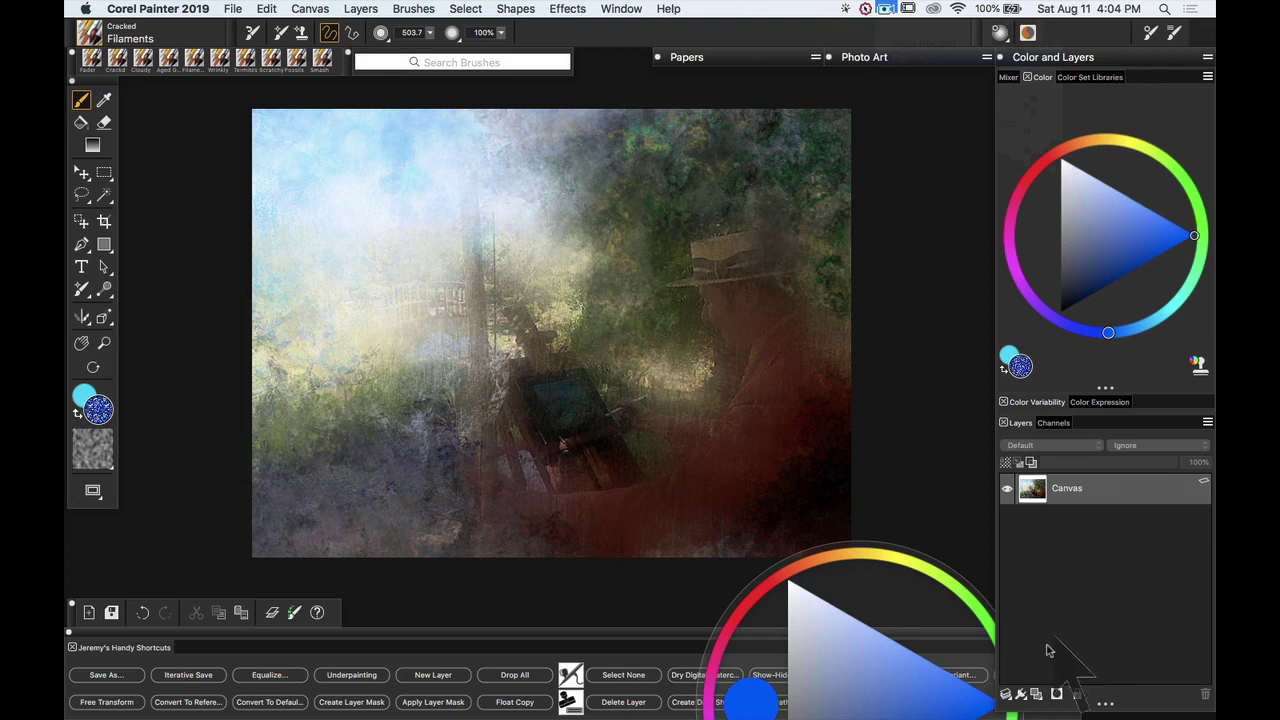
Step: Add a new Layer 1 blended with the Soft Light composite method
left_click(1036, 694)
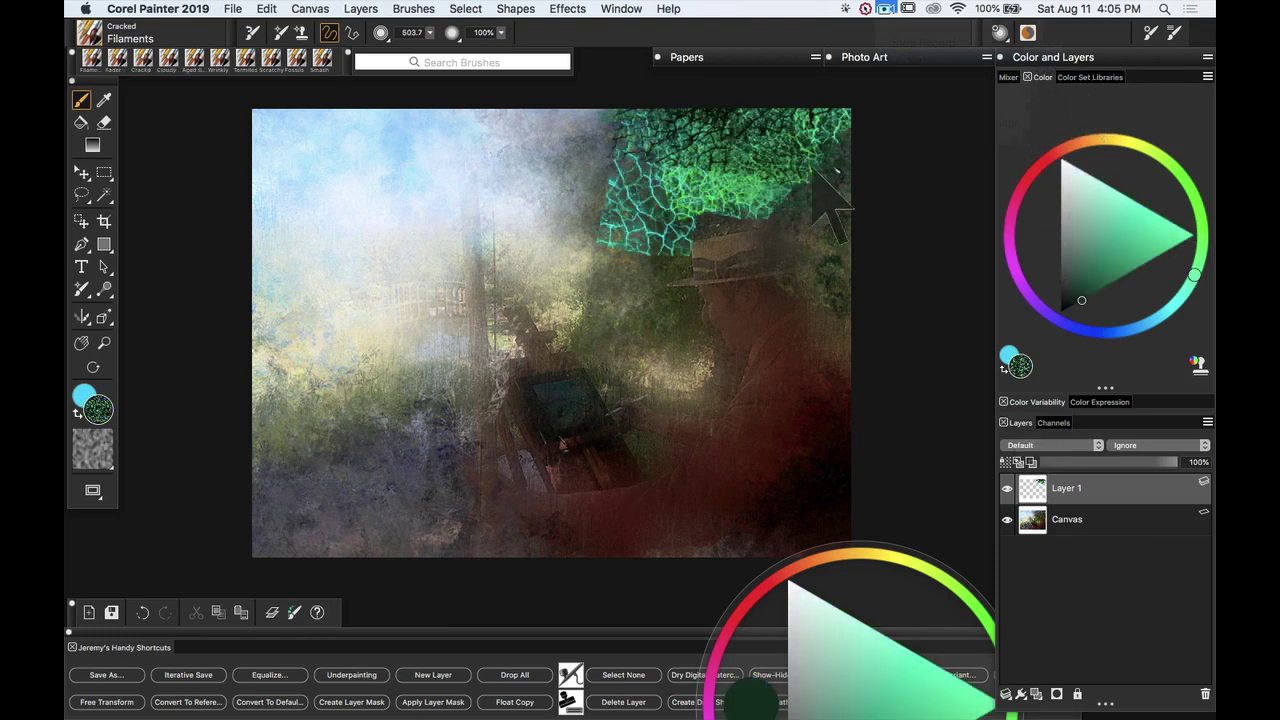
left_click(1050, 445)
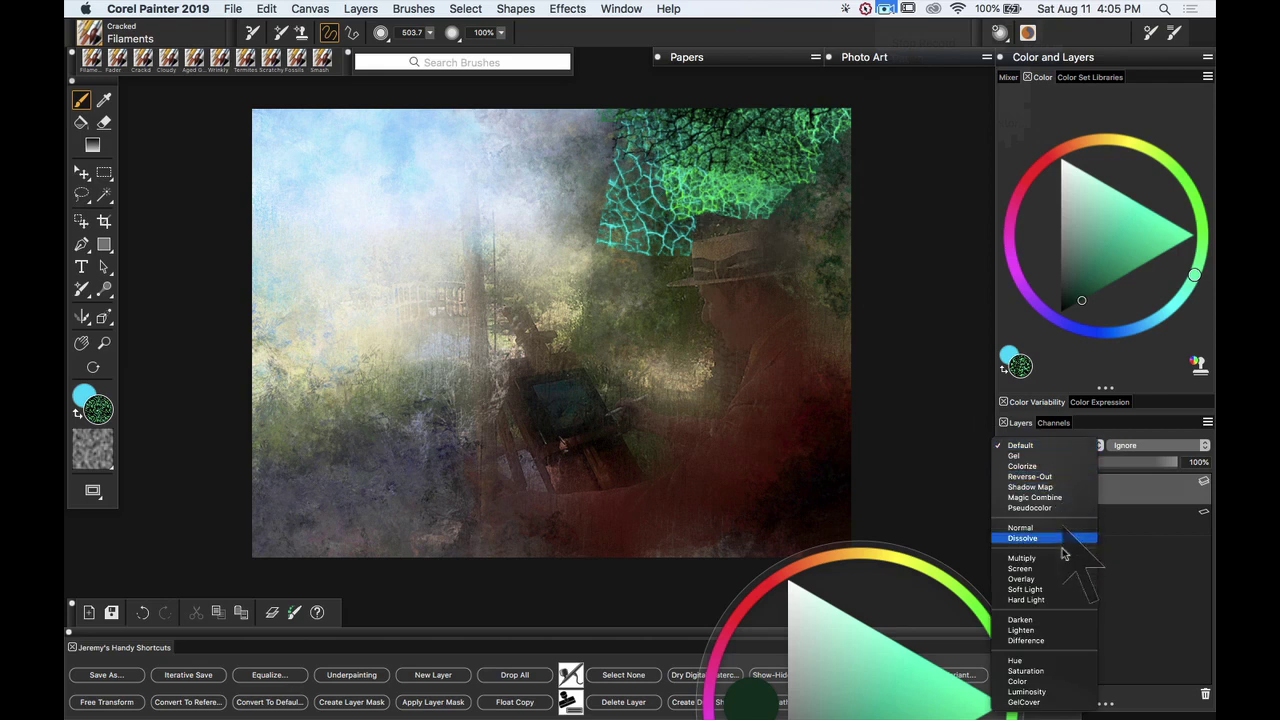
left_click(1066, 589)
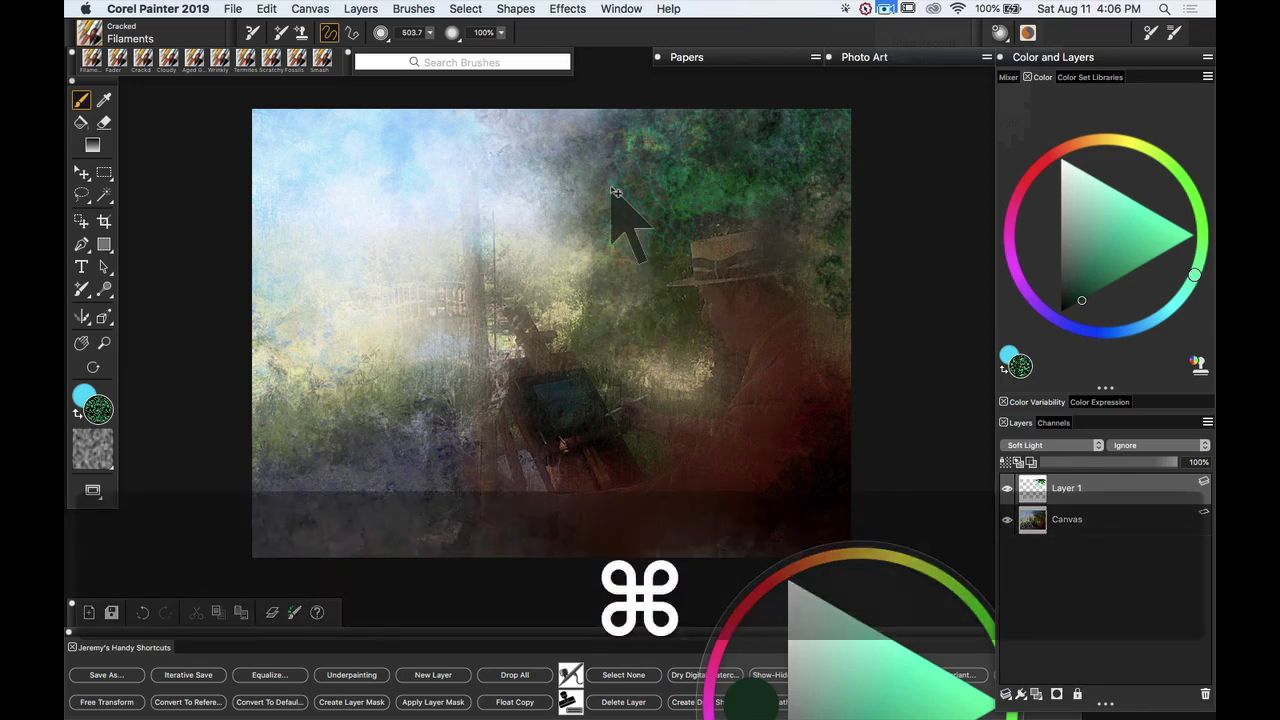
Step: Paint cloned colour at faint opacity over the lower foliage, then switch to a gold colour
key("super+equal")
key("space")
mouse_move(480, 160)
left_mouse_down()
mouse_move(706, 350)
mouse_move(526, 229)
mouse_move(751, 206)
mouse_move(617, 271)
mouse_move(634, 310)
mouse_move(623, 151)
mouse_move(623, 260)
mouse_move(614, 177)
mouse_move(676, 186)
mouse_move(594, 257)
mouse_move(443, 306)
left_mouse_up()
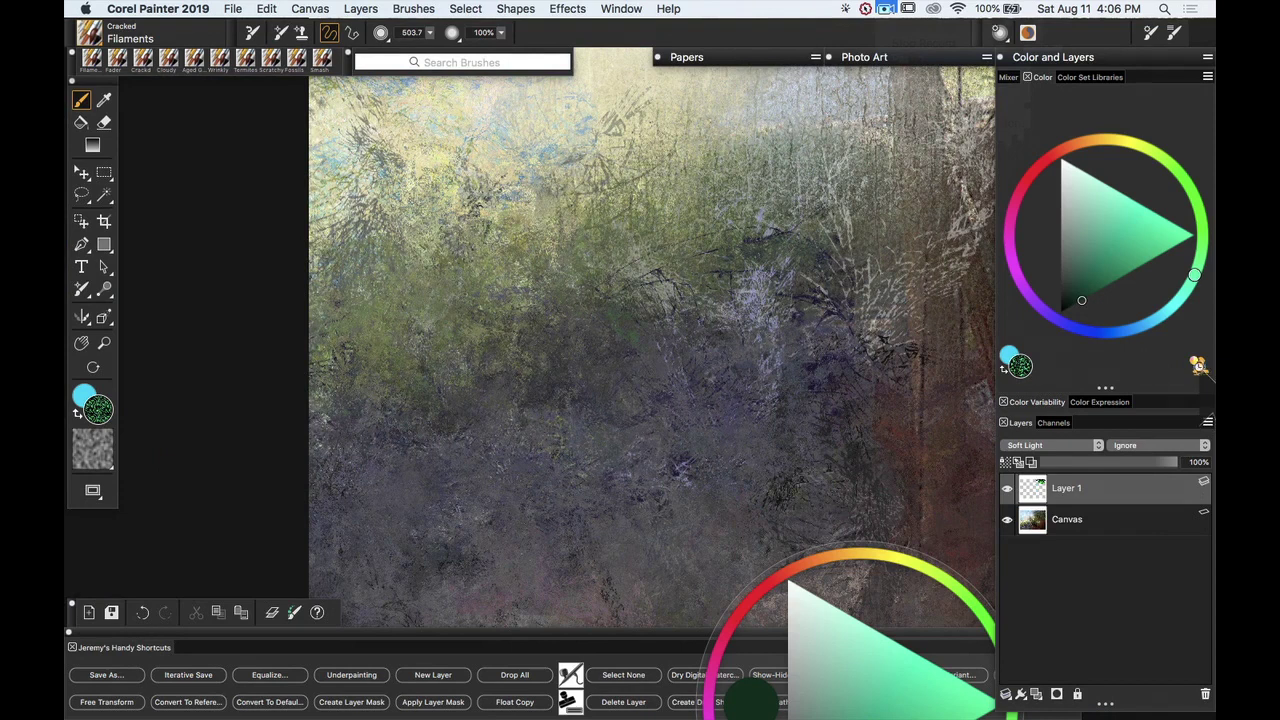
left_click(1199, 363)
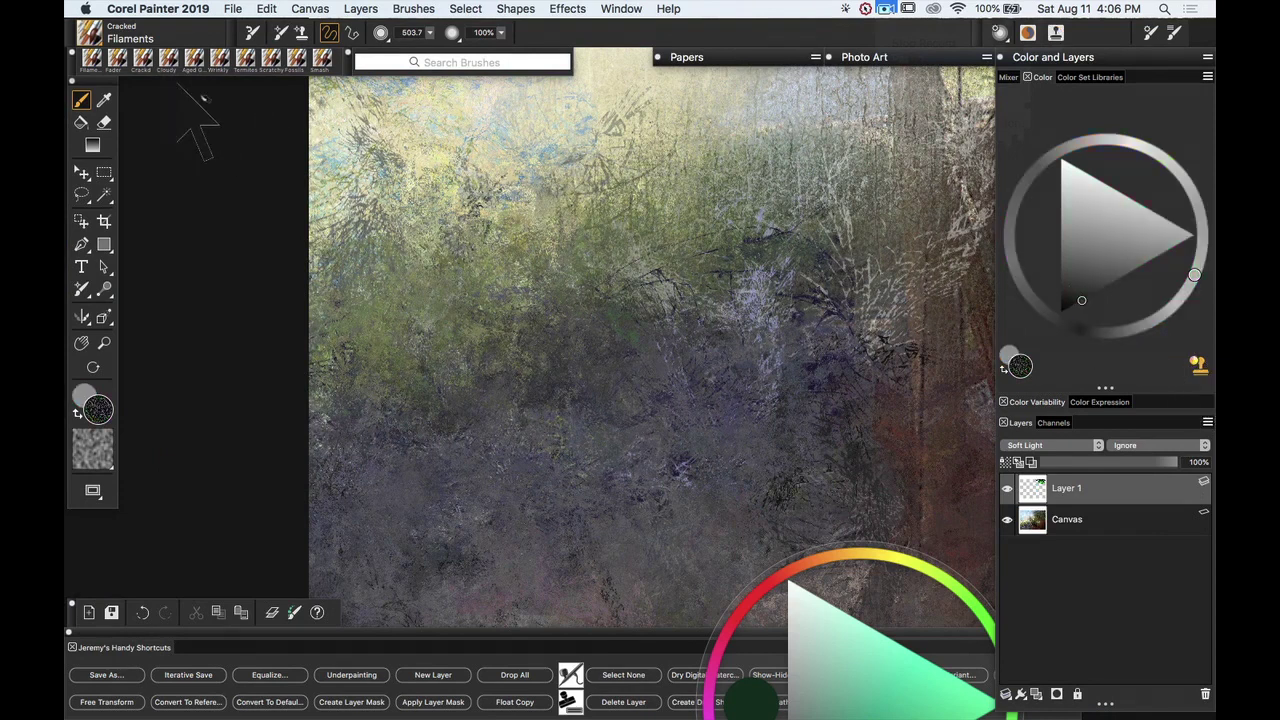
left_click_drag(503, 34, 482, 56)
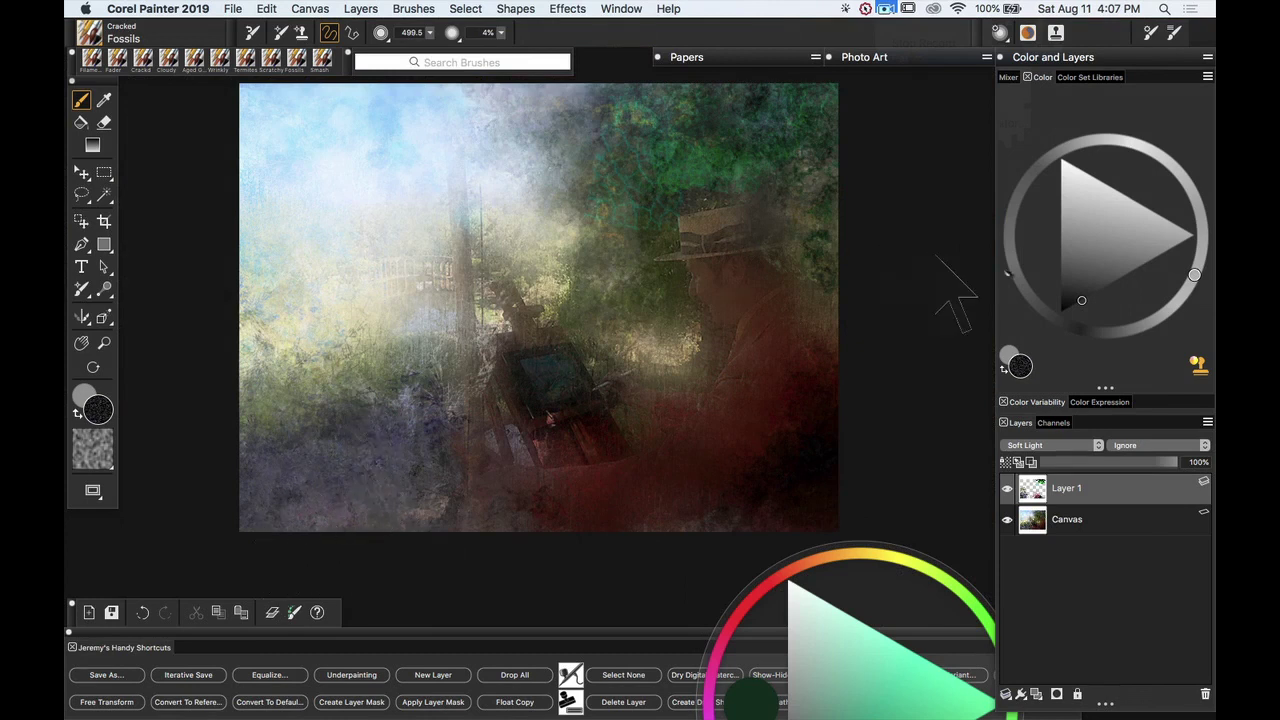
left_click(343, 166, "alt")
left_click(1118, 221)
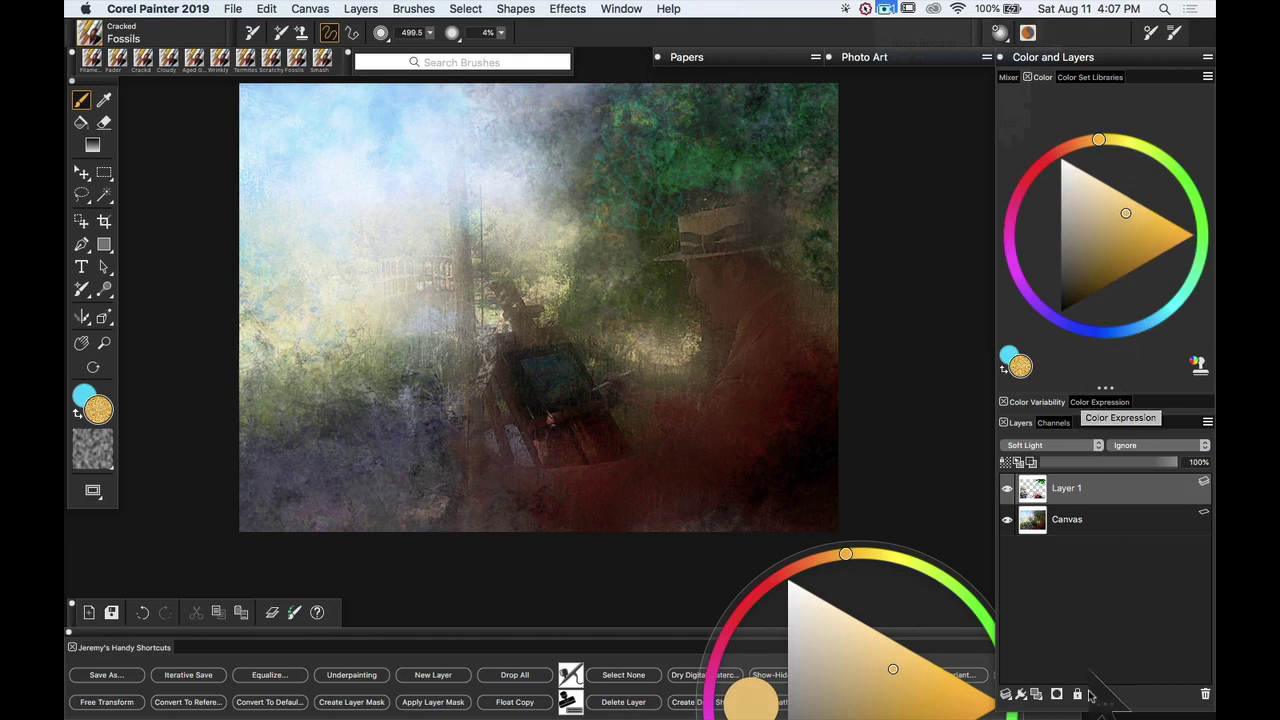
Step: Add Layer 2 and paint orange-yellow Fossils texture in the lower left
left_click(1036, 694)
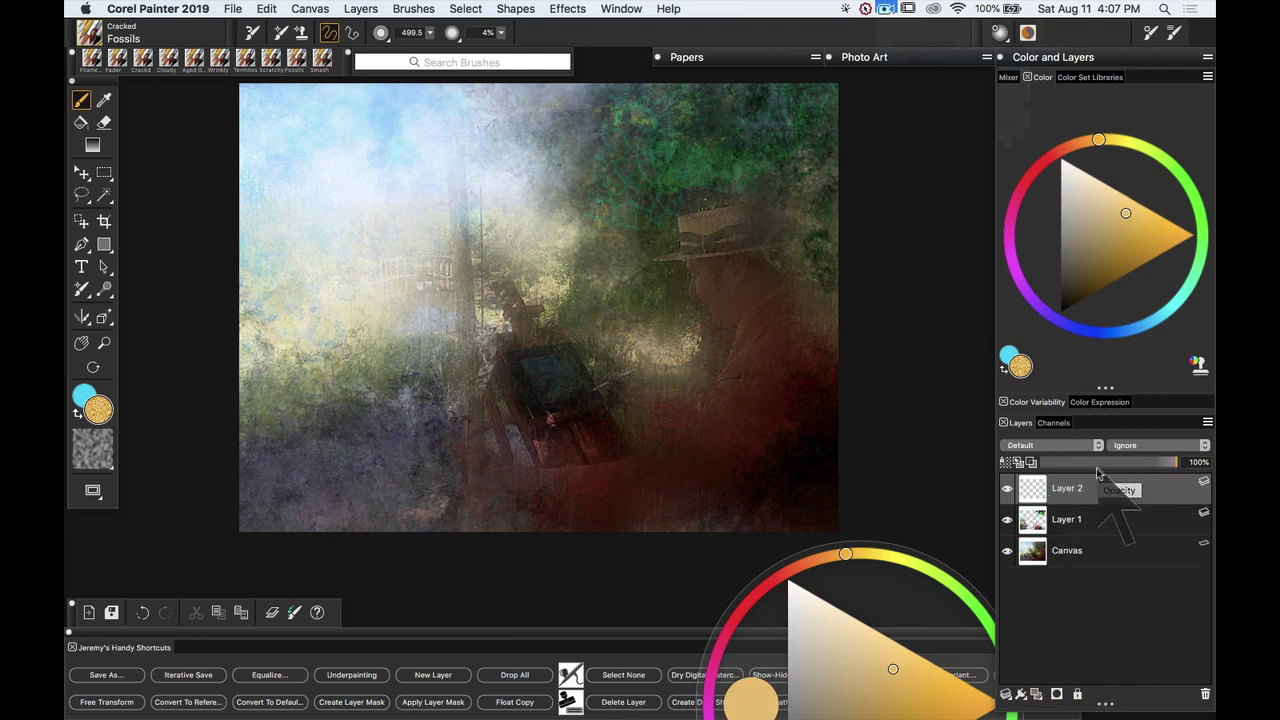
mouse_move(286, 512)
left_mouse_down()
mouse_move(470, 410)
mouse_move(460, 440)
mouse_move(410, 481)
left_mouse_up()
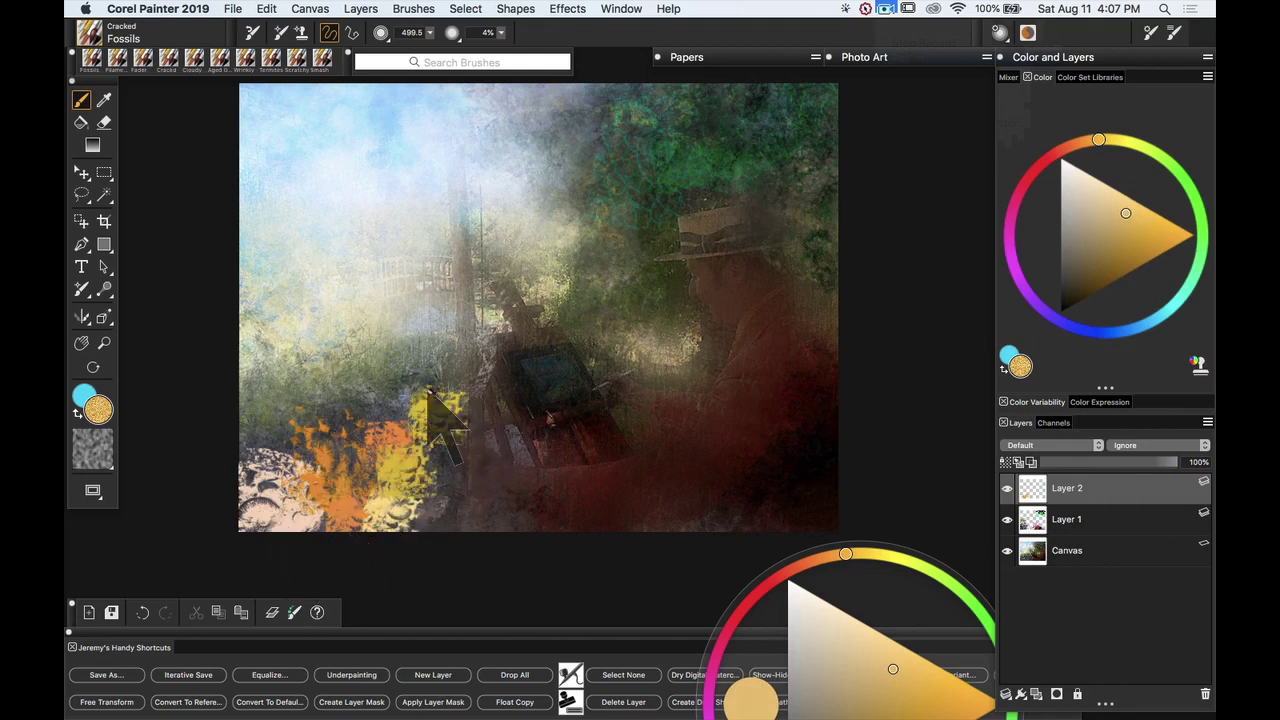
key("super+equal")
key("space")
mouse_move(429, 391)
left_mouse_down()
mouse_move(571, 243)
mouse_move(600, 243)
mouse_move(506, 241)
left_mouse_up()
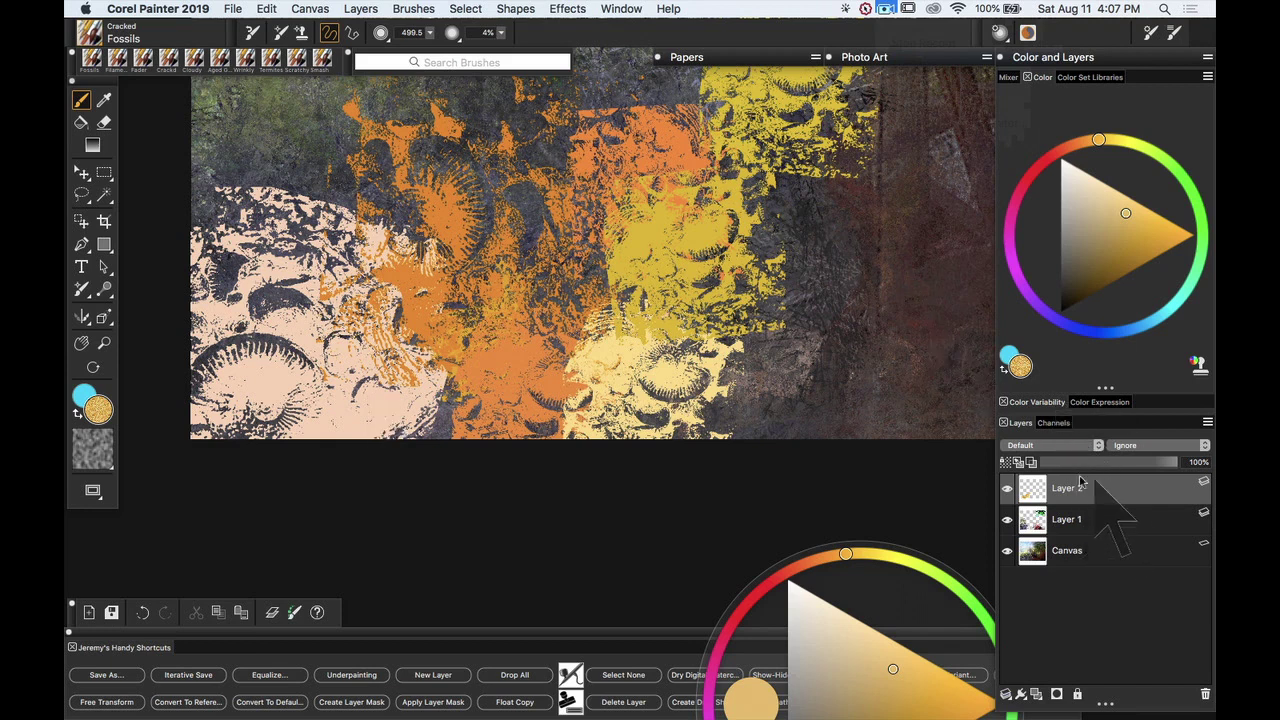
Step: Set Layer 2 to 55% opacity with the Overlay composite method
left_click(1115, 462)
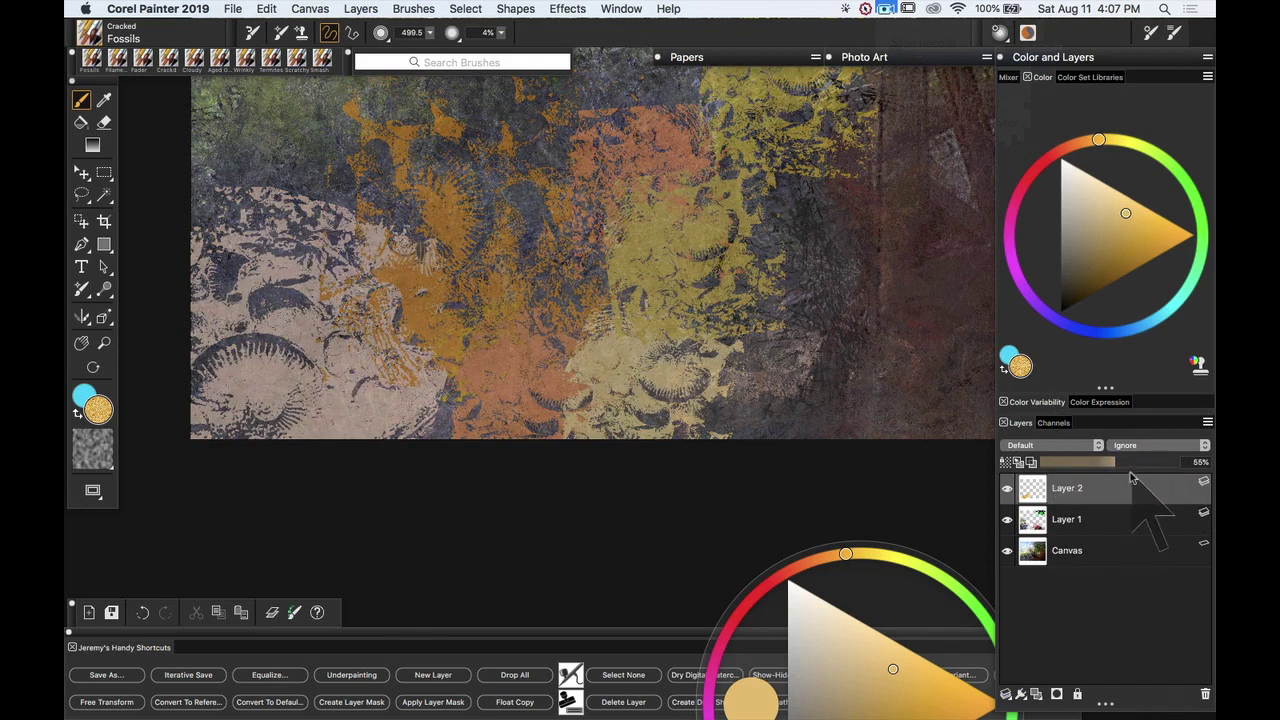
left_click(1050, 445)
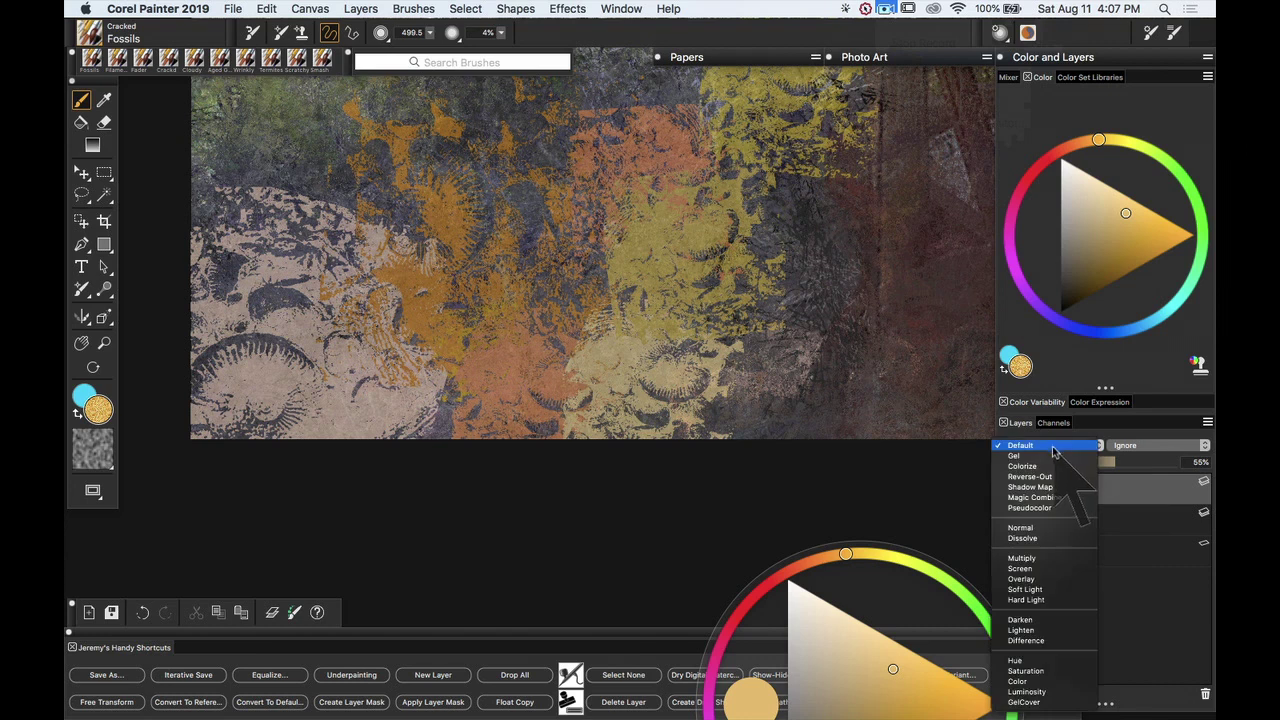
left_click(1062, 579)
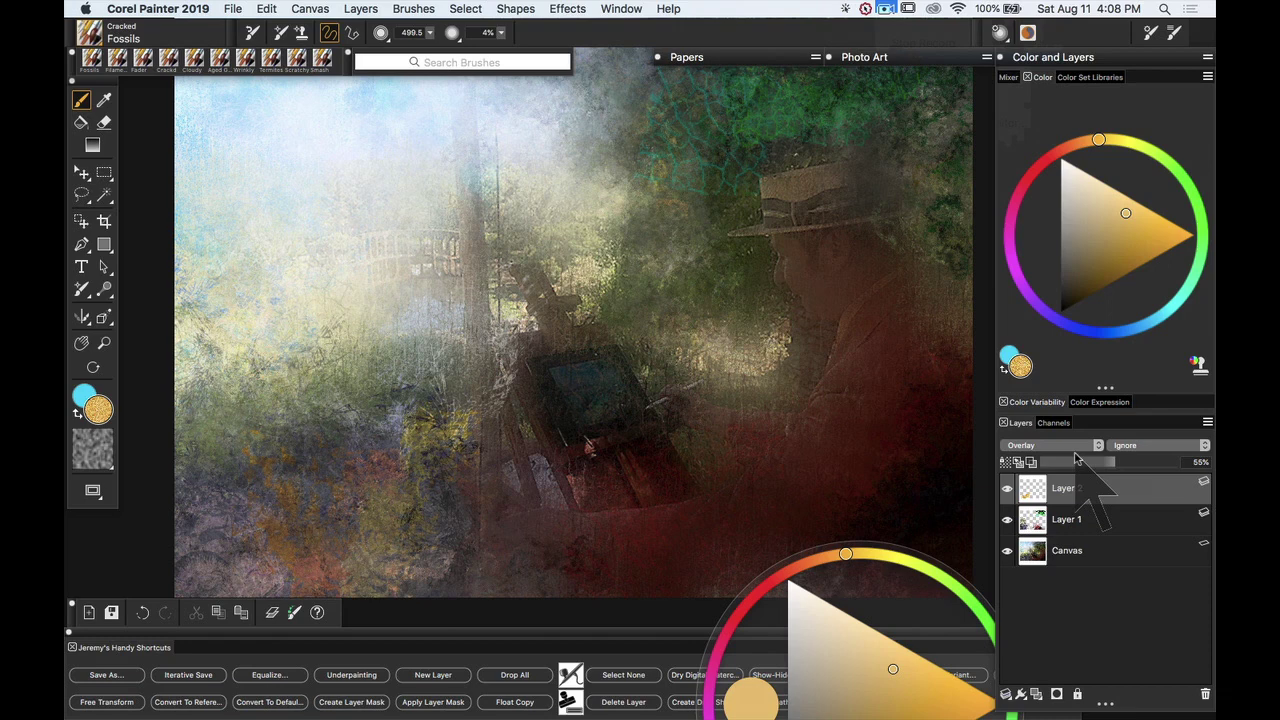
key("space")
mouse_move(434, 243)
left_mouse_down()
mouse_move(823, 286)
mouse_move(614, 329)
mouse_move(455, 245)
left_mouse_up()
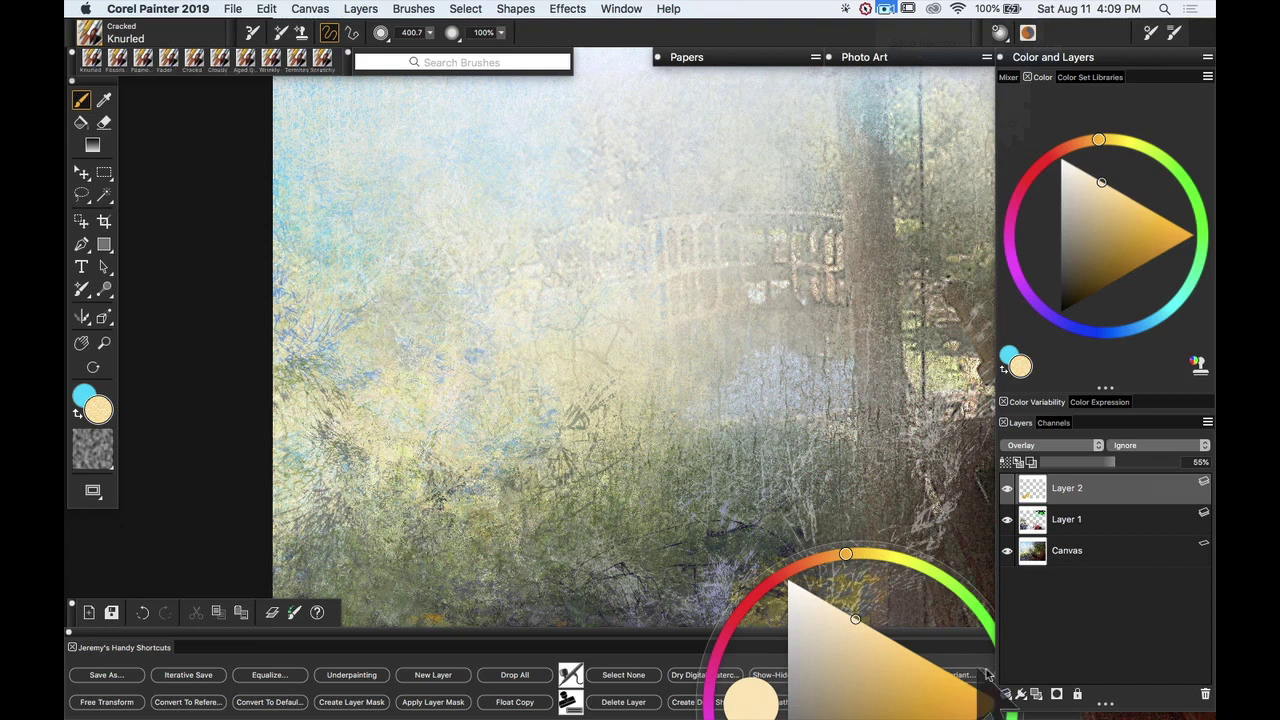
Step: Add Layer 3 and dab dark blue Knurled texture across the upper and upper-left sky
left_click(1036, 694)
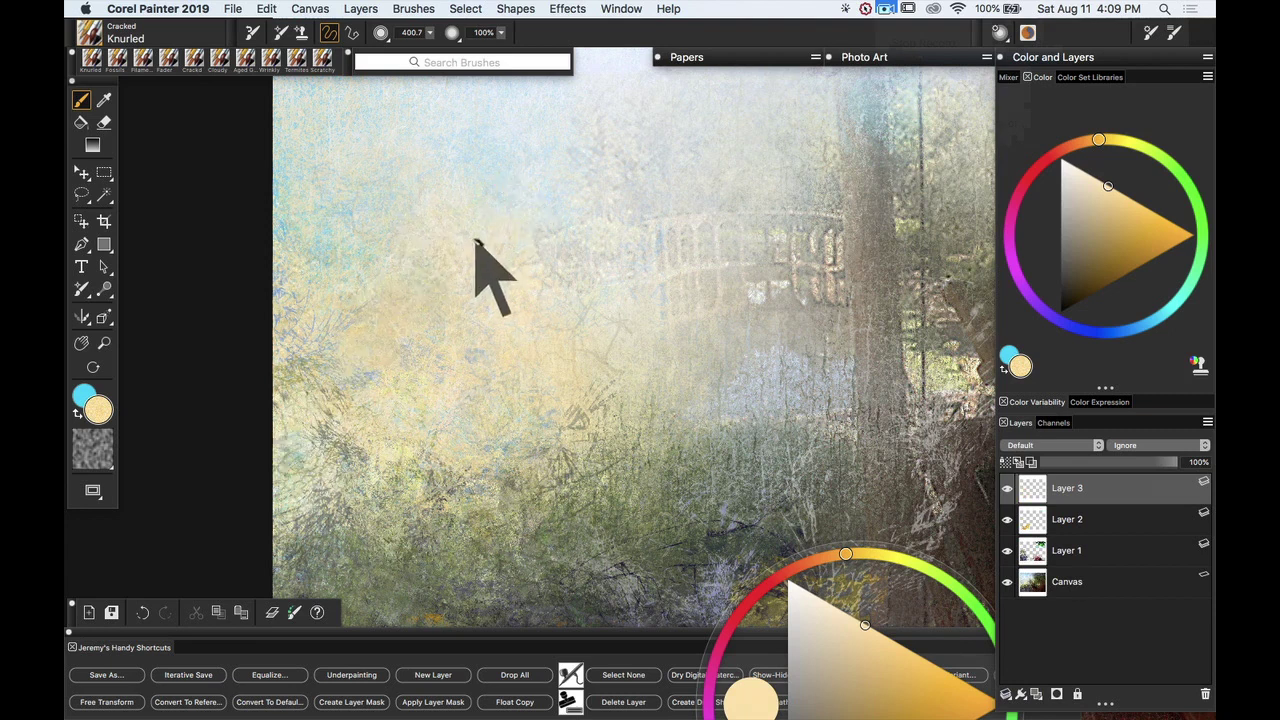
key("space")
left_click_drag(466, 200, 437, 347)
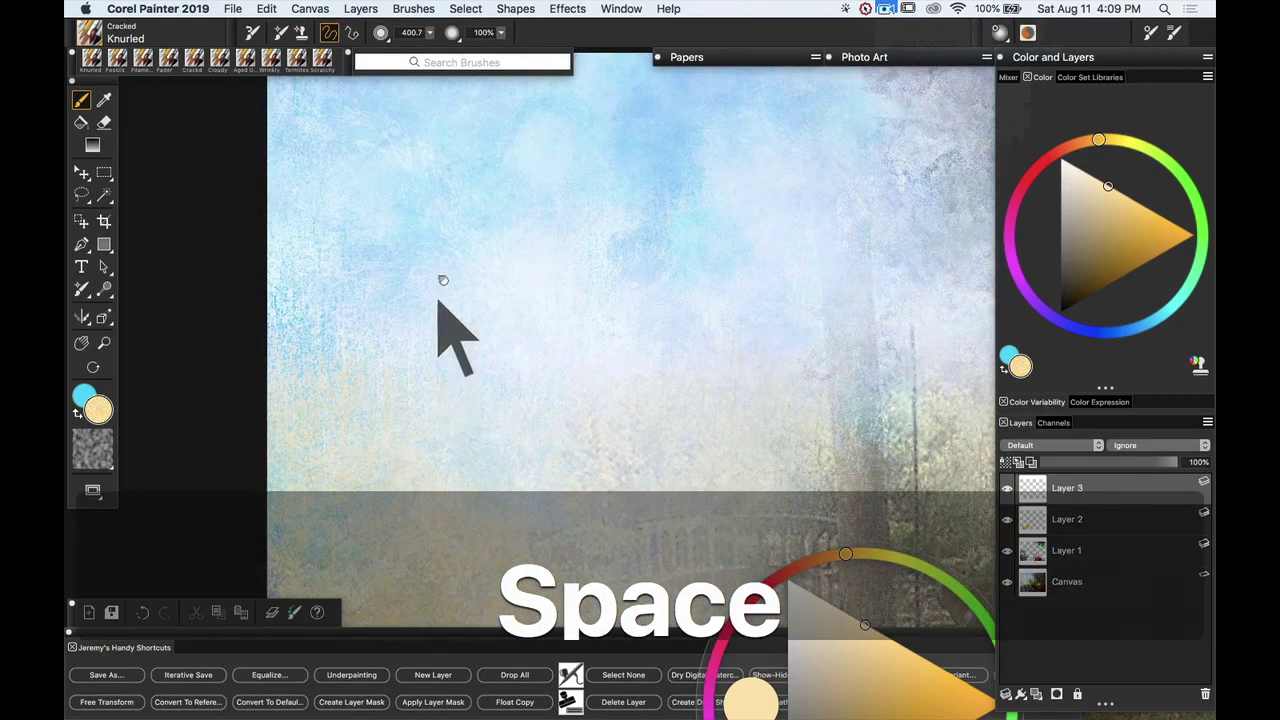
left_click(1134, 328)
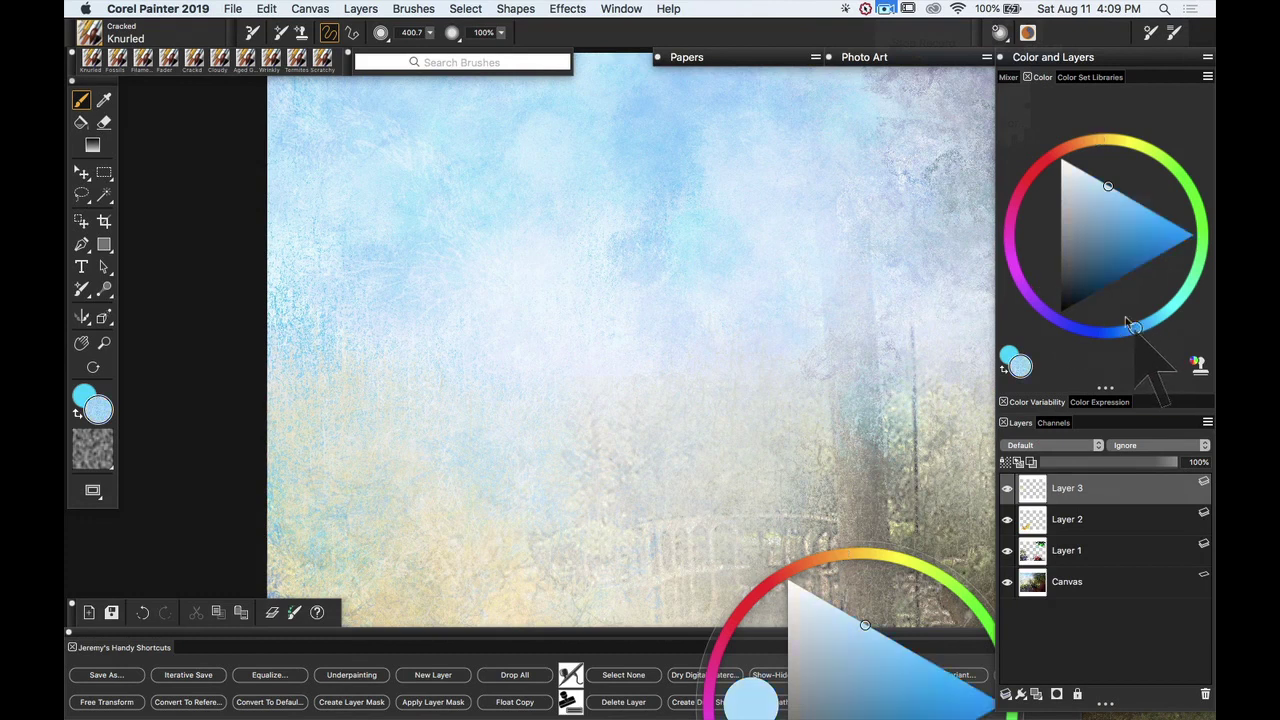
left_click(1127, 274)
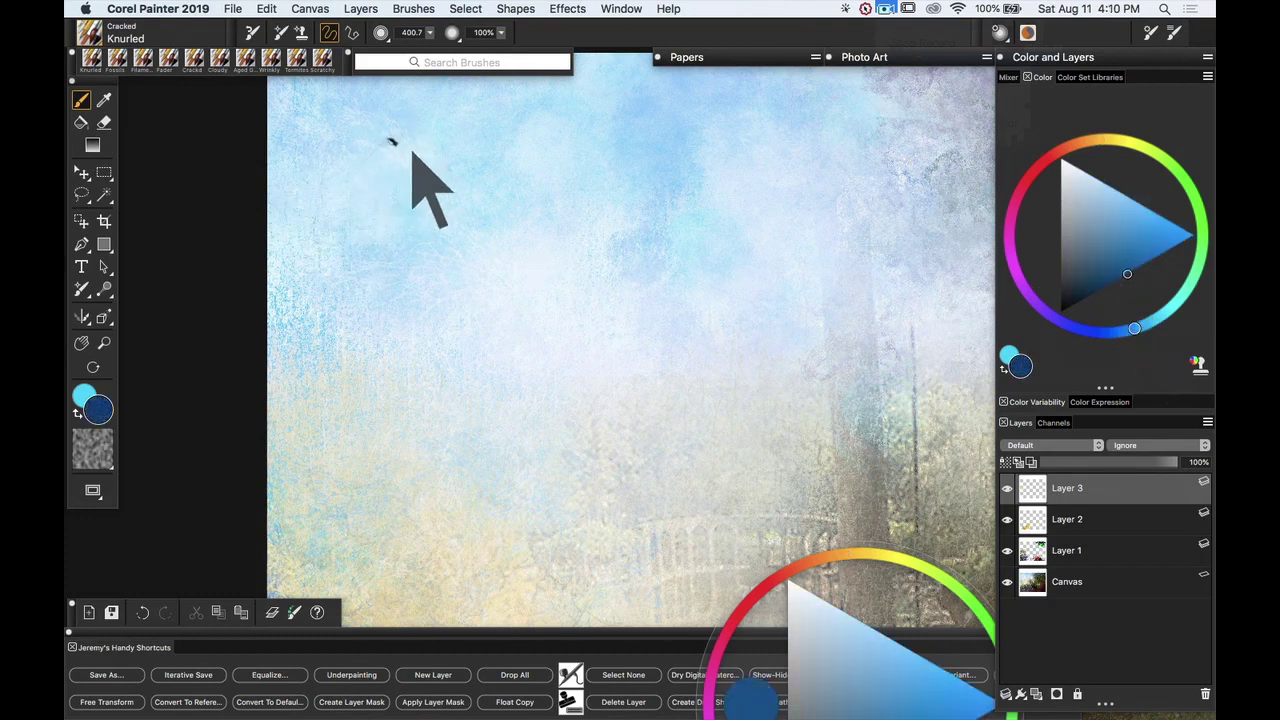
left_click(486, 284)
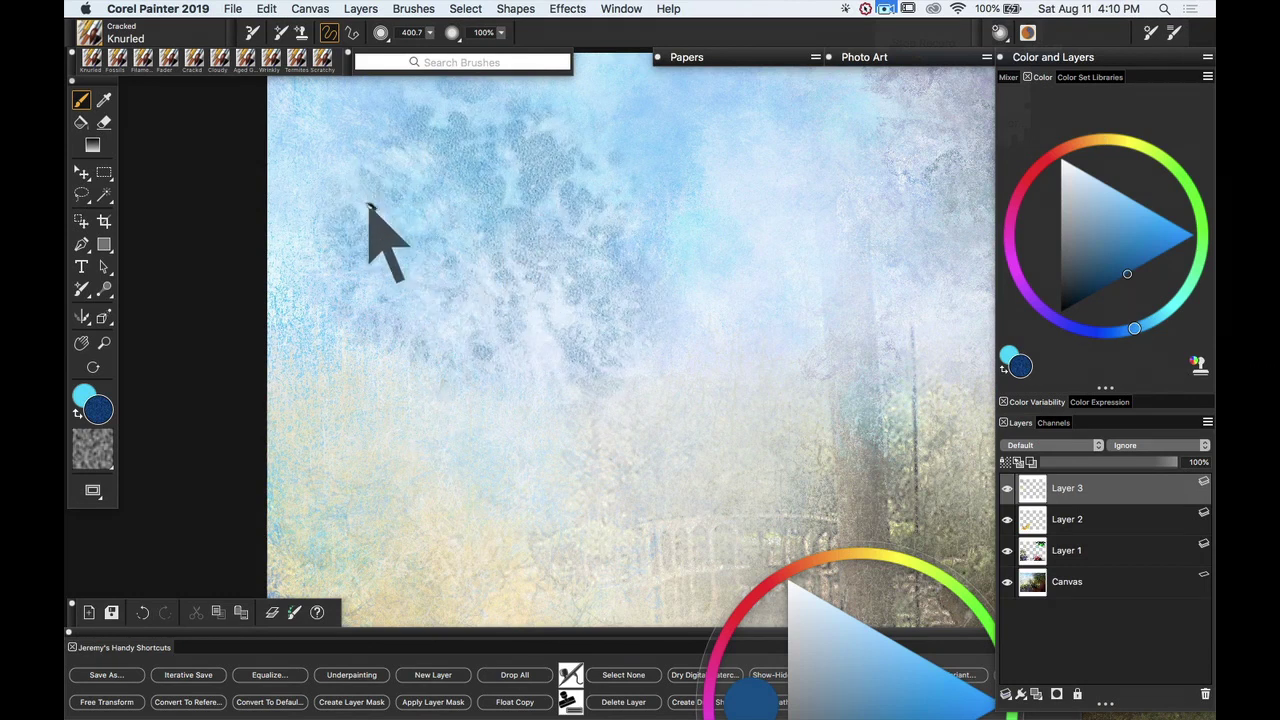
left_click(370, 205)
Step: Blend Layer 3 using the Overlay composite method
left_click(1075, 446)
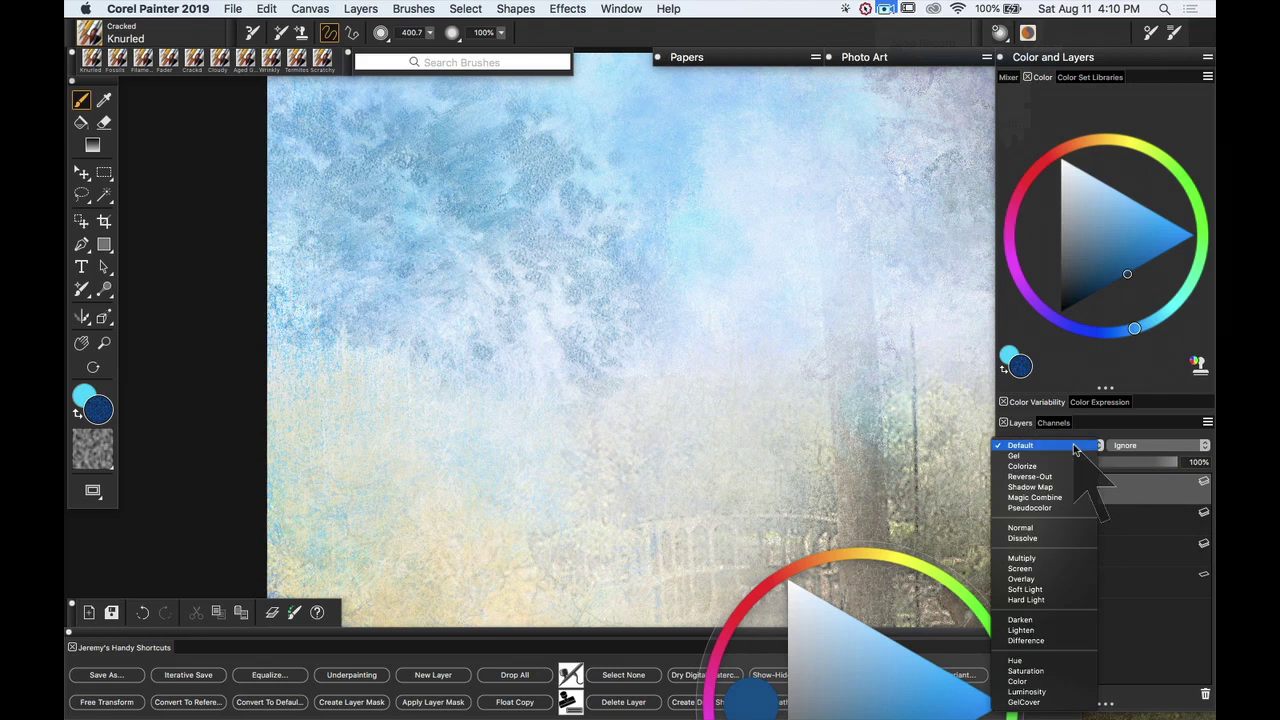
left_click(1060, 580)
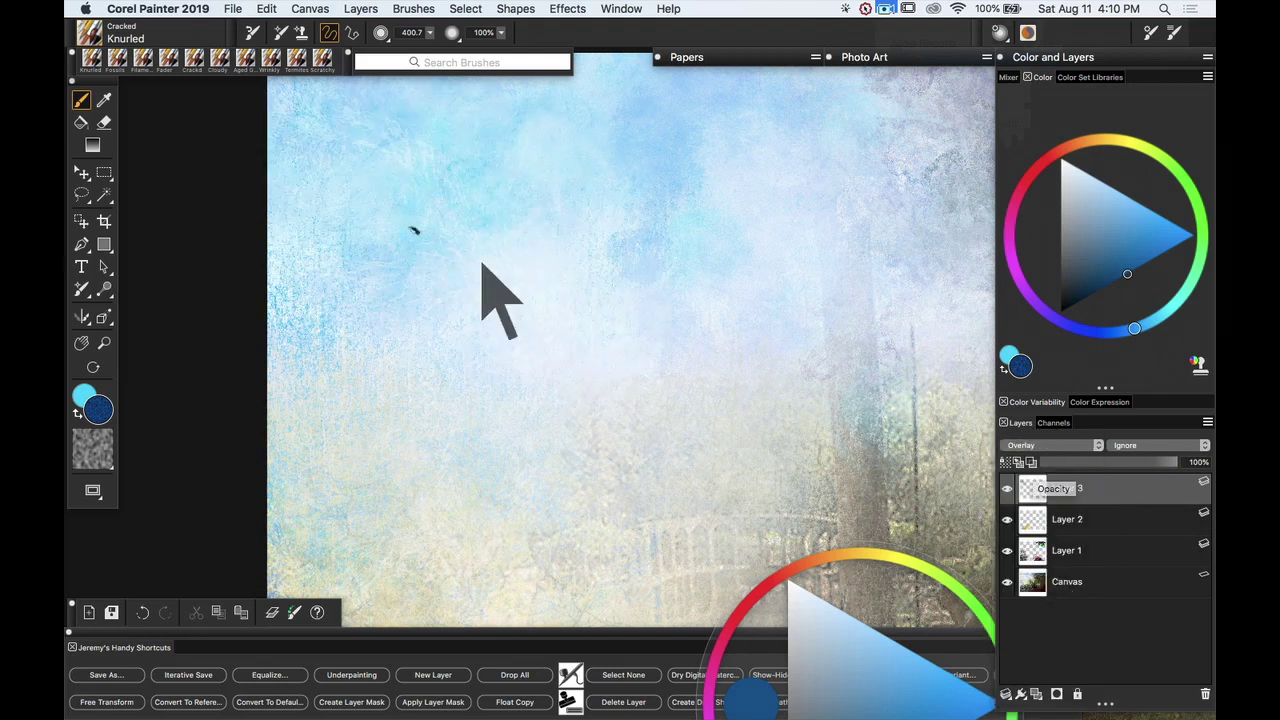
key("space")
left_click_drag(552, 286, 536, 161)
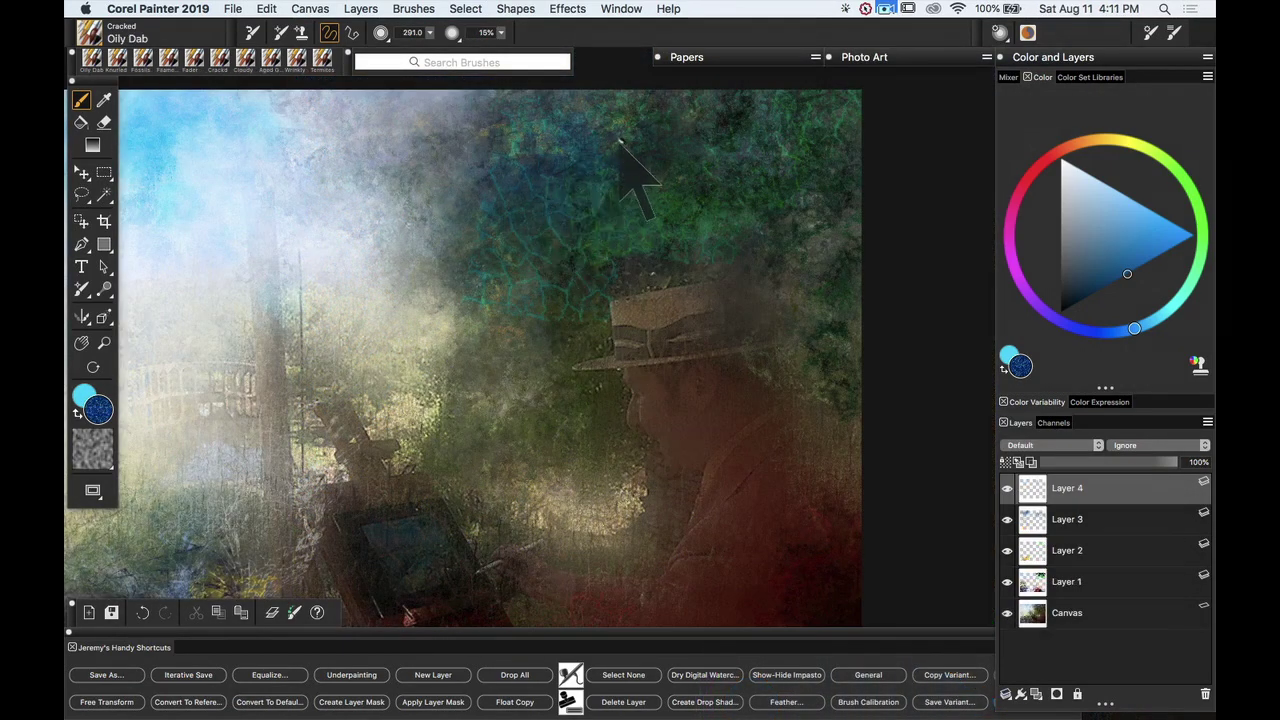
Step: Pick green, then drop all layers, including Layer 4's Oily Dab work, onto the Canvas
left_click(1199, 261)
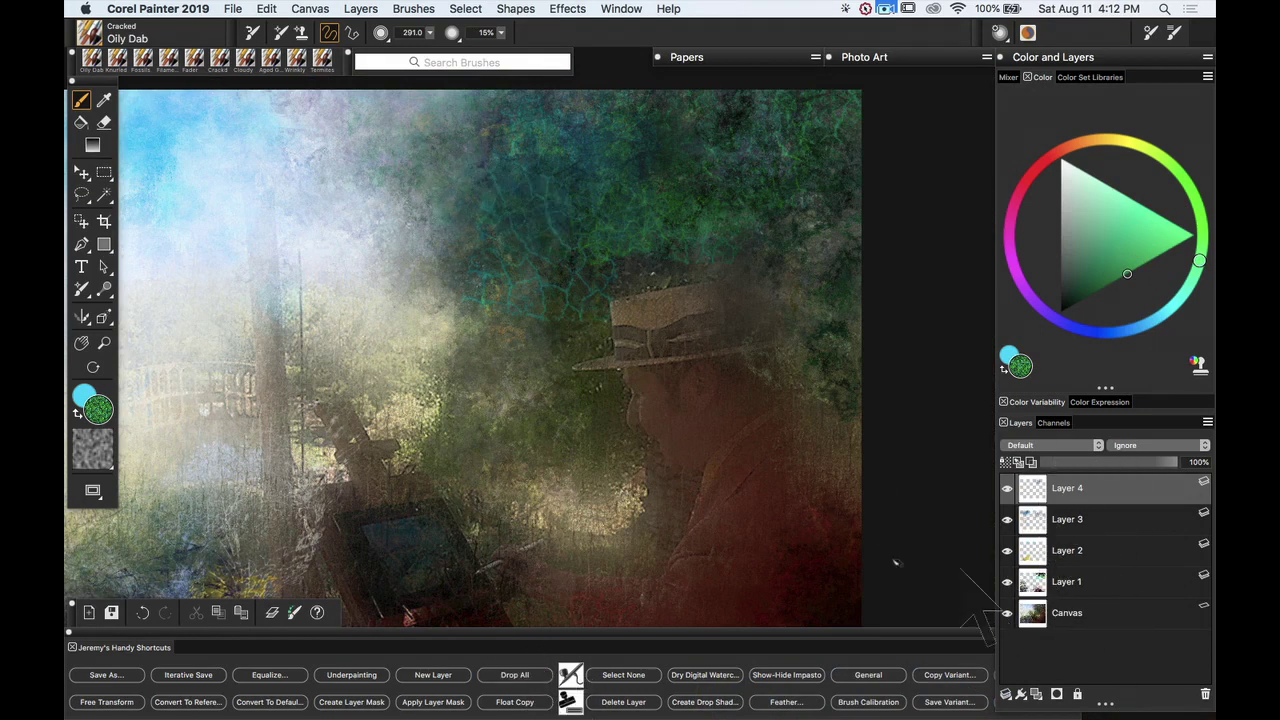
mouse_move(523, 394)
left_mouse_down()
mouse_move(623, 288)
mouse_move(843, 204)
mouse_move(604, 251)
left_mouse_up()
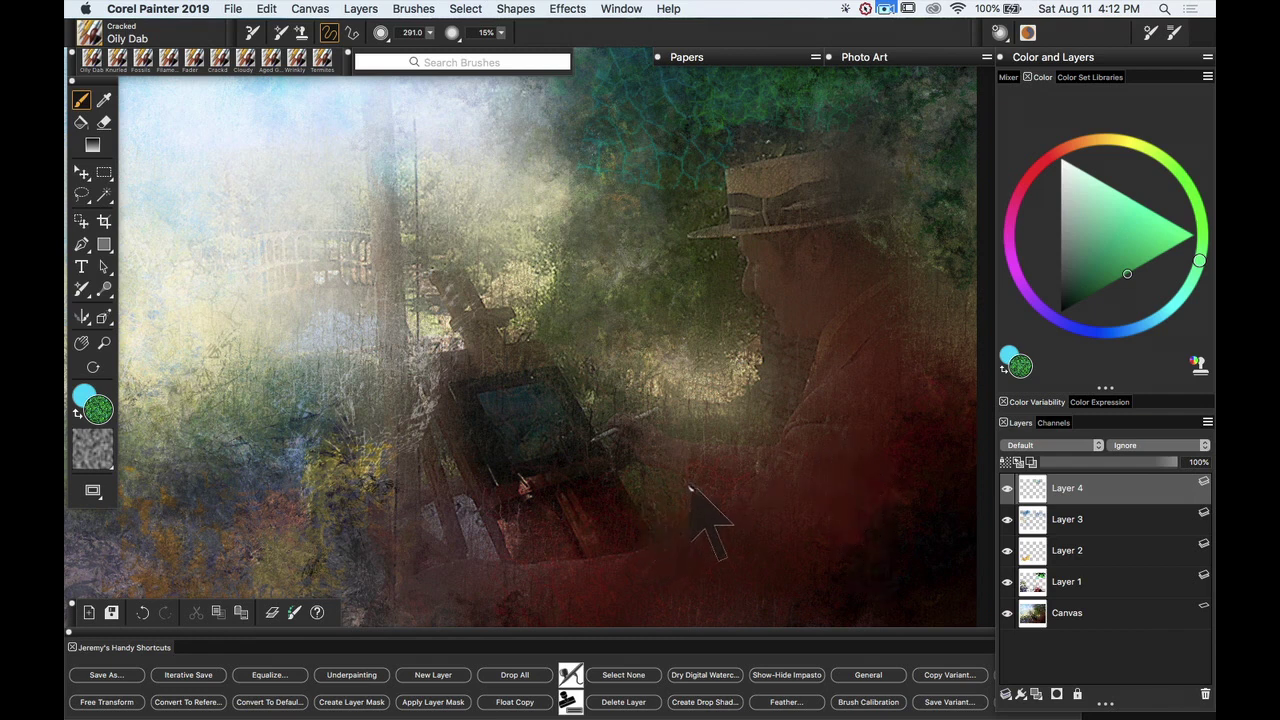
left_click(894, 61)
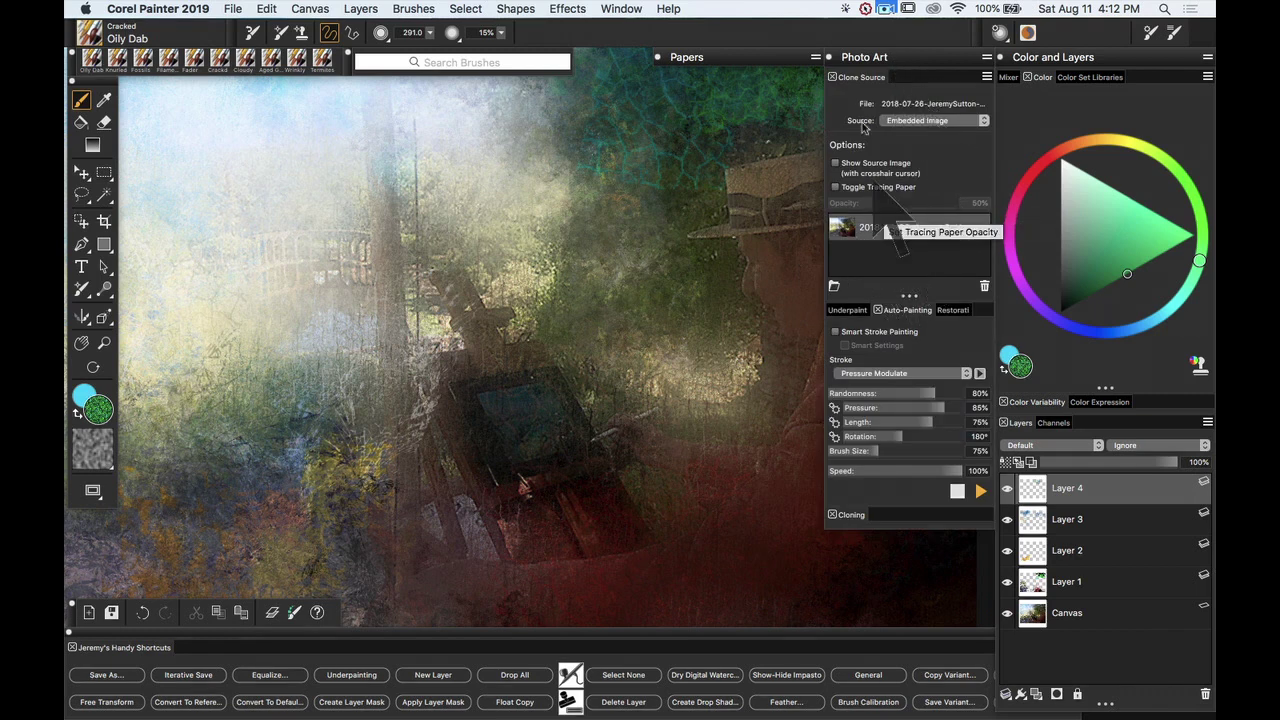
left_click(898, 58)
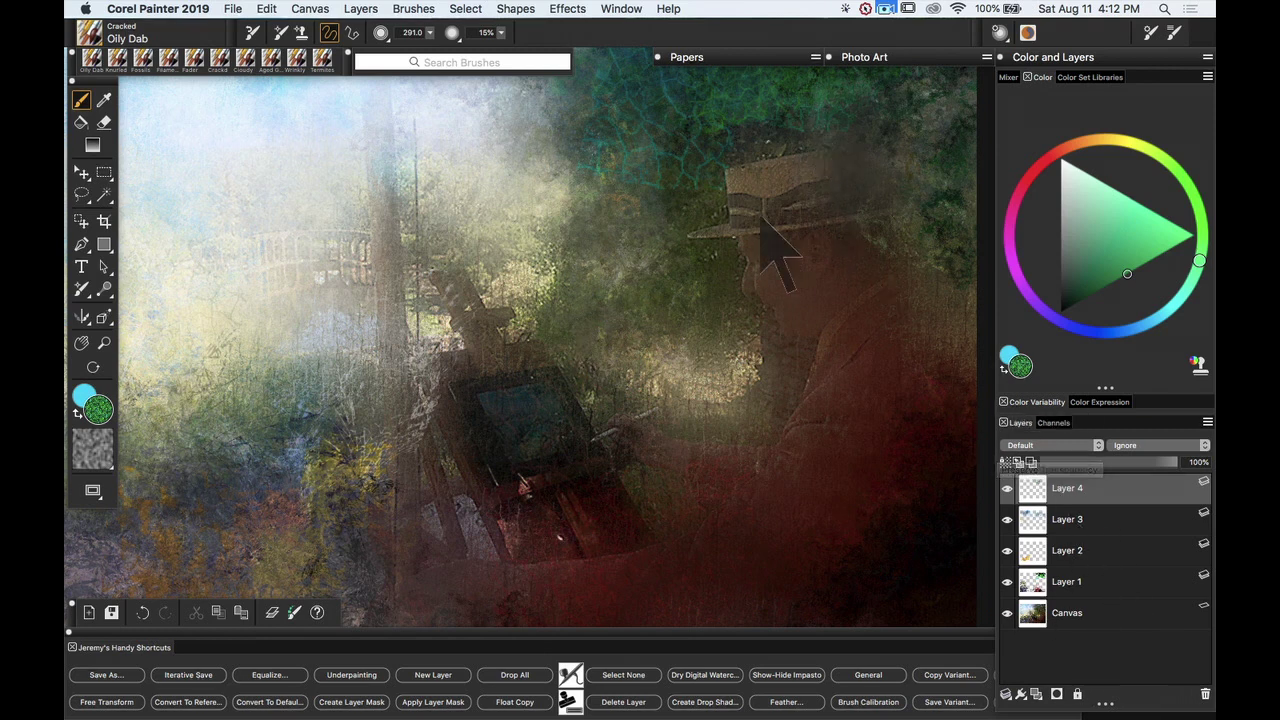
left_click(518, 676)
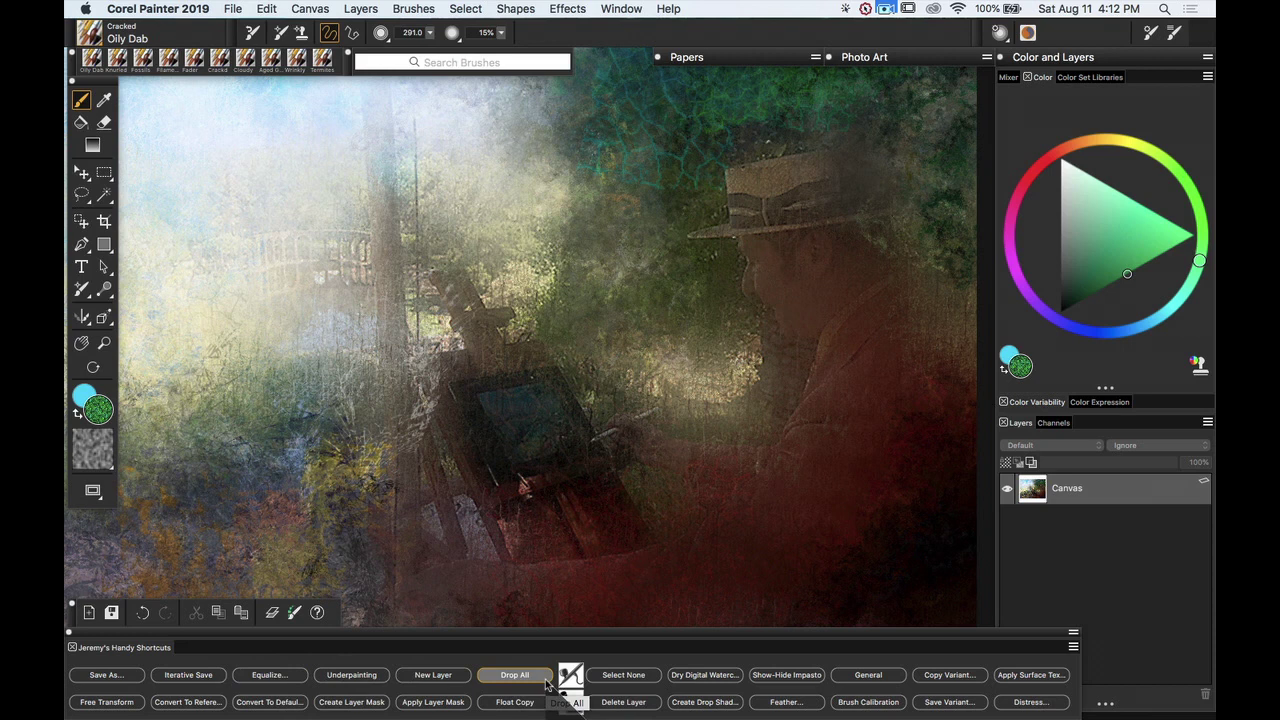
Step: Paint yellow and orange Quartzite cracks in the upper-left sky, then set Layer 1 to 77% opacity
key("space")
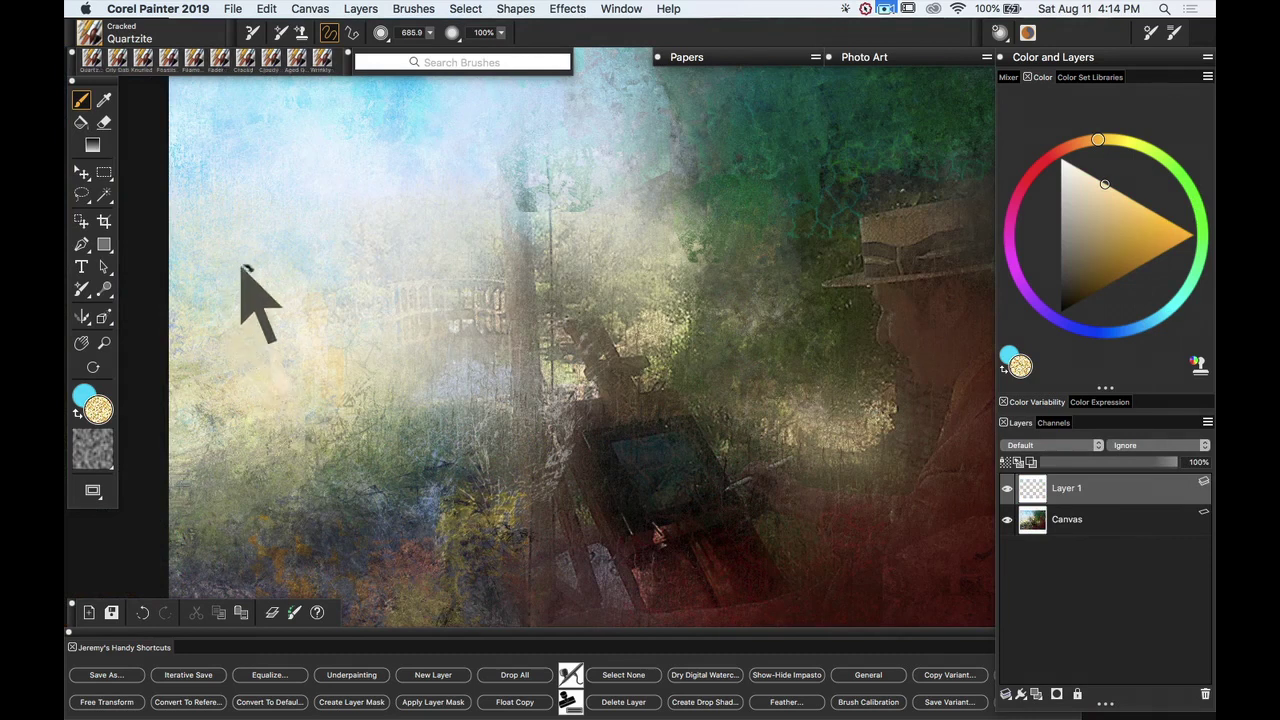
mouse_move(251, 294)
left_mouse_down()
mouse_move(208, 356)
mouse_move(223, 318)
mouse_move(212, 410)
left_mouse_up()
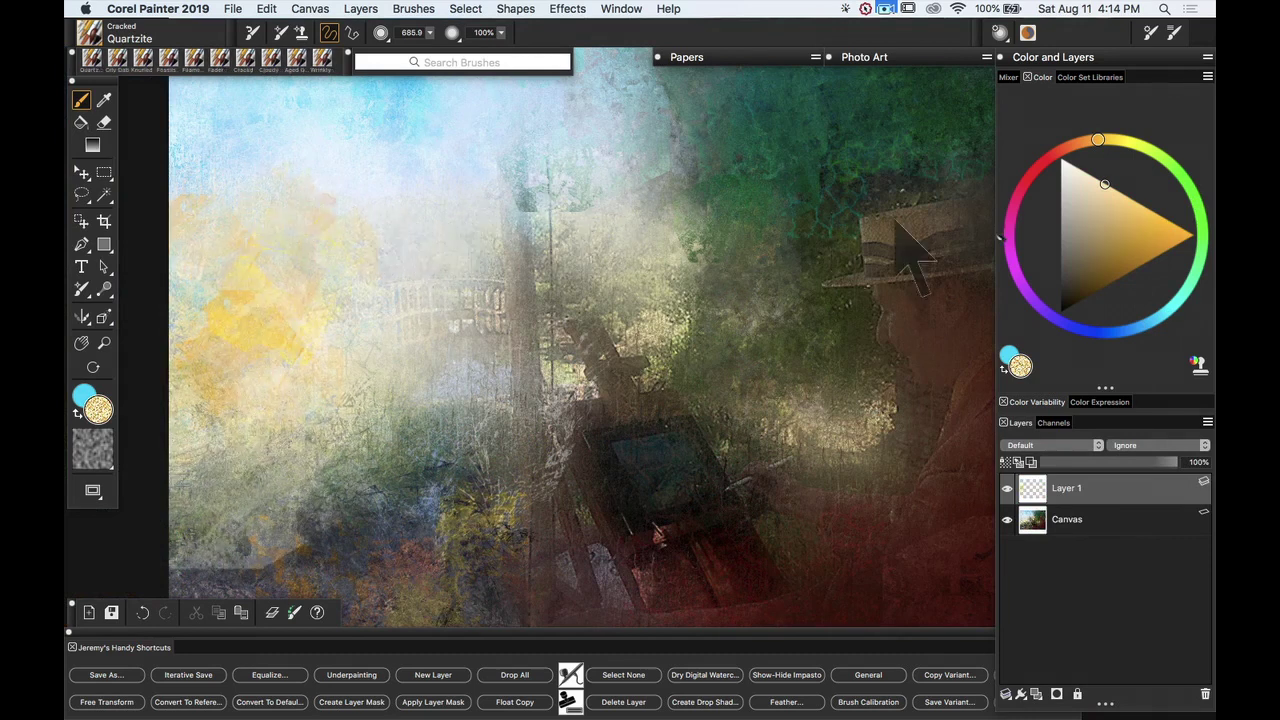
left_click(1075, 168)
mouse_move(286, 205)
left_mouse_down()
mouse_move(317, 206)
mouse_move(256, 184)
mouse_move(281, 258)
left_mouse_up()
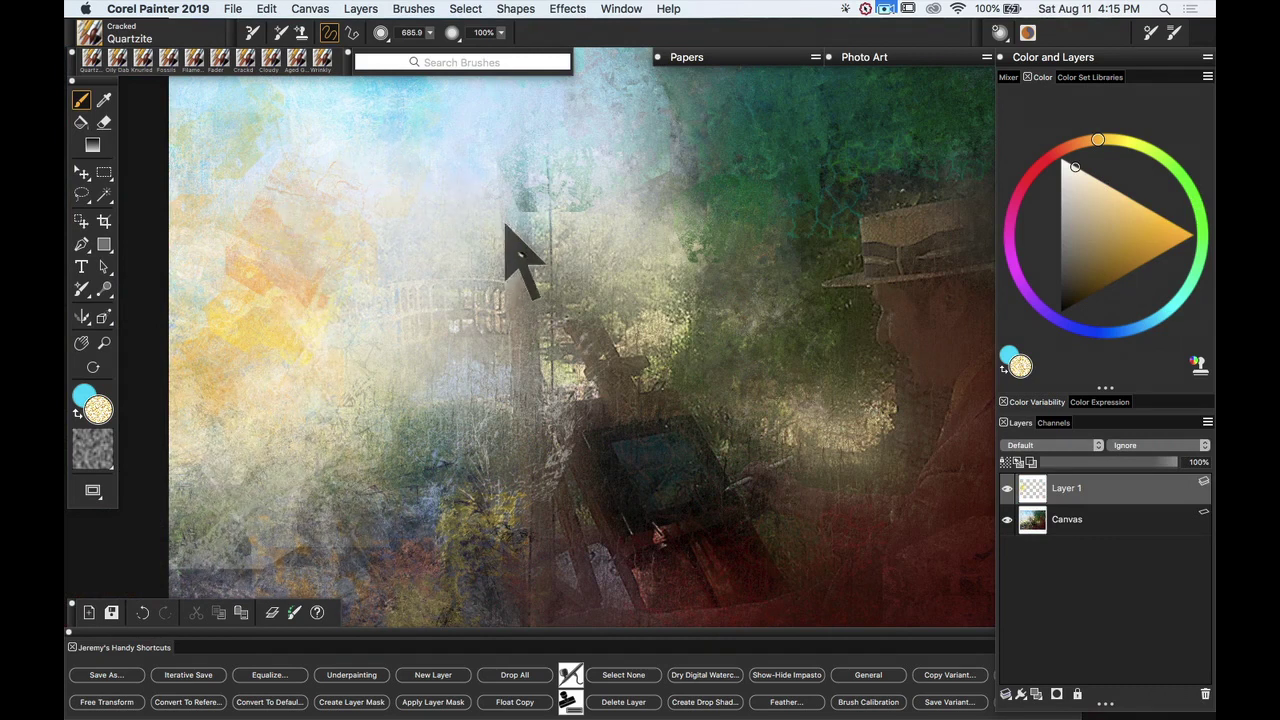
left_click_drag(1162, 462, 1147, 468)
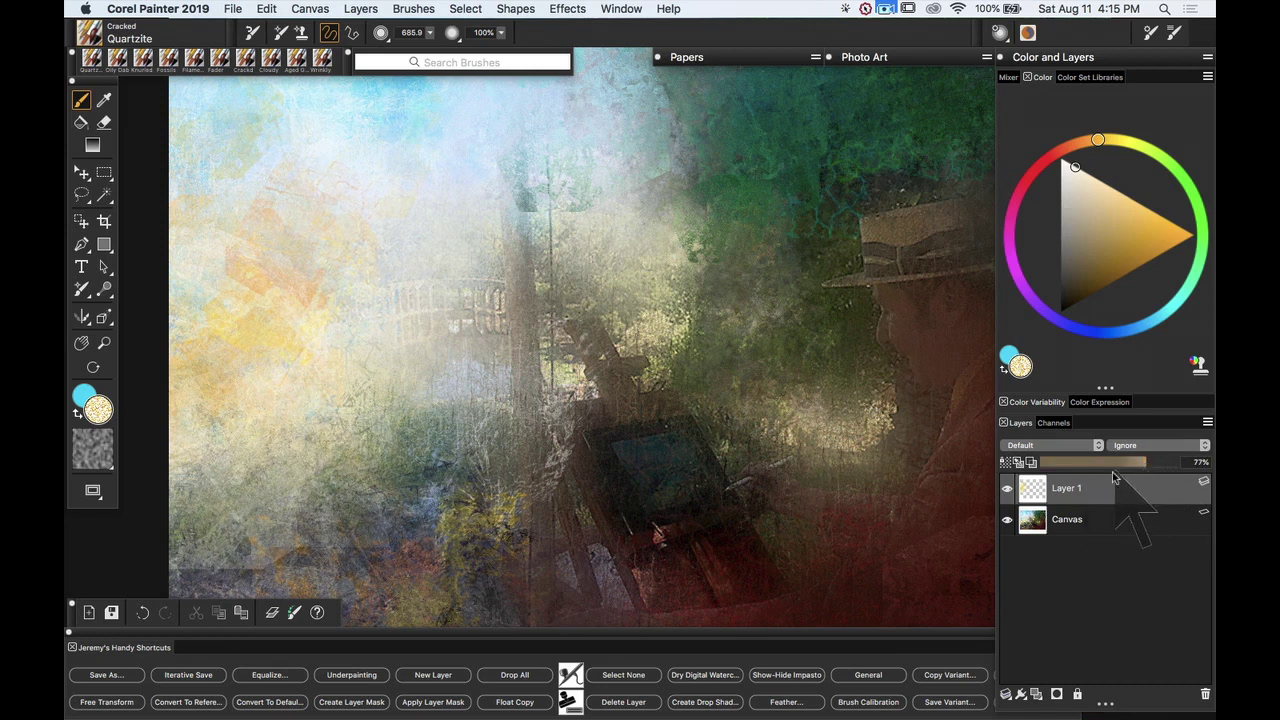
key("/")
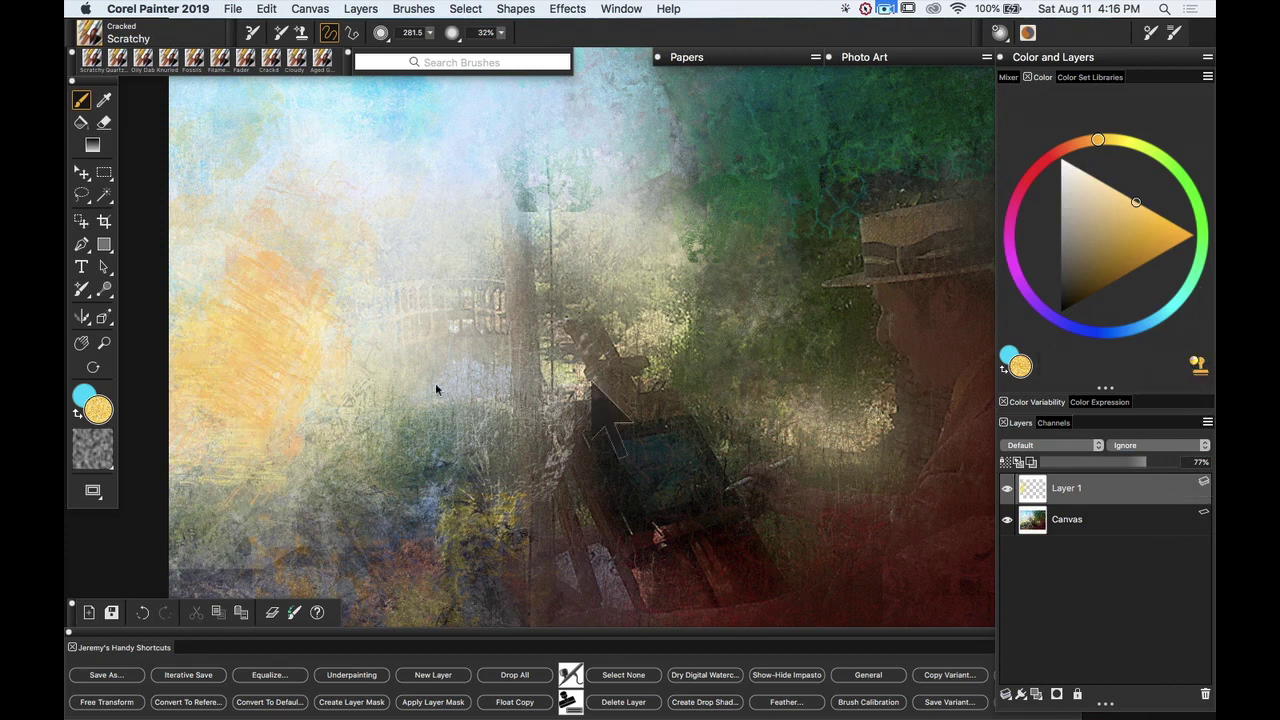
Step: Set Layer 1's composite method to Overlay
left_click(1050, 445)
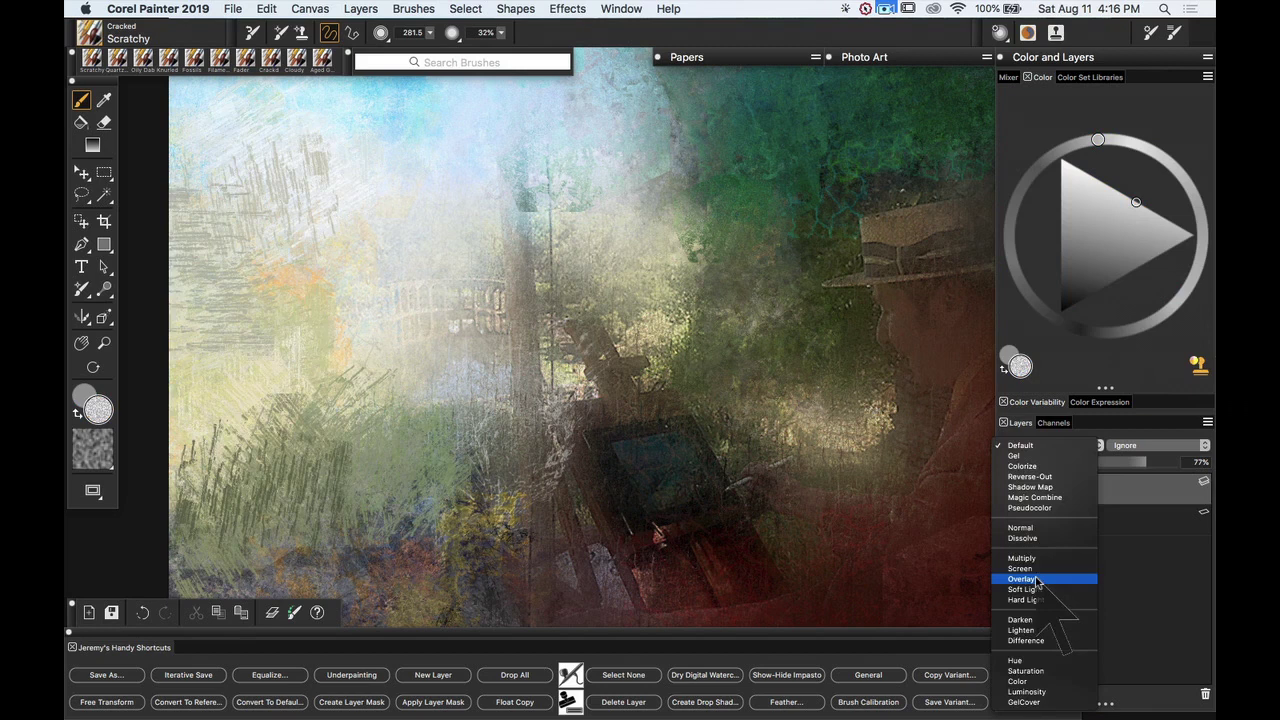
left_click(1035, 570)
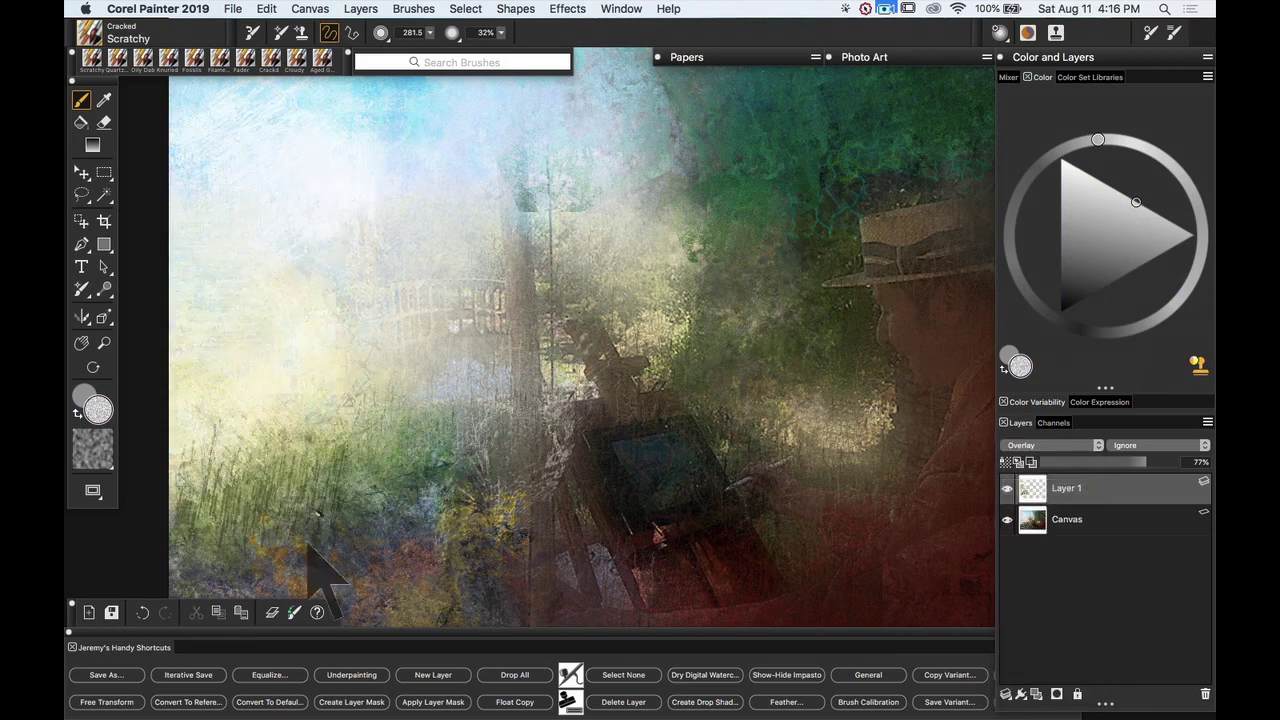
key("space")
left_click(548, 314)
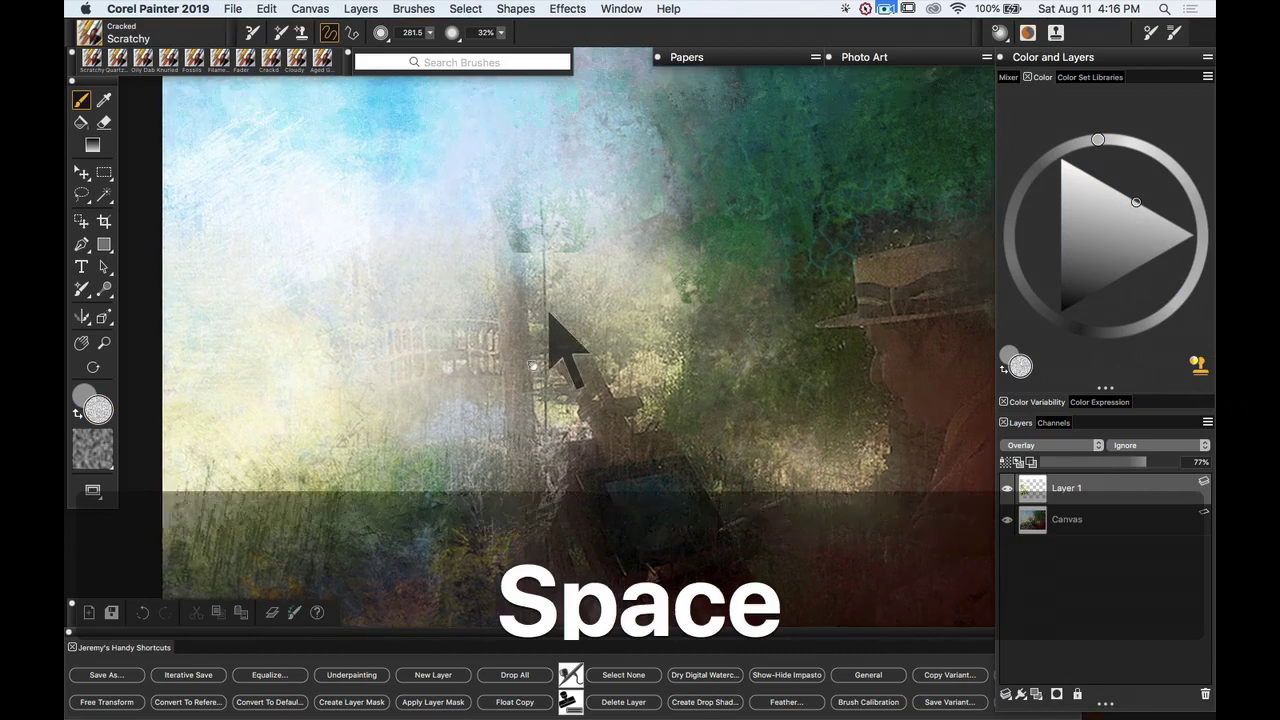
left_click_drag(549, 313, 471, 471)
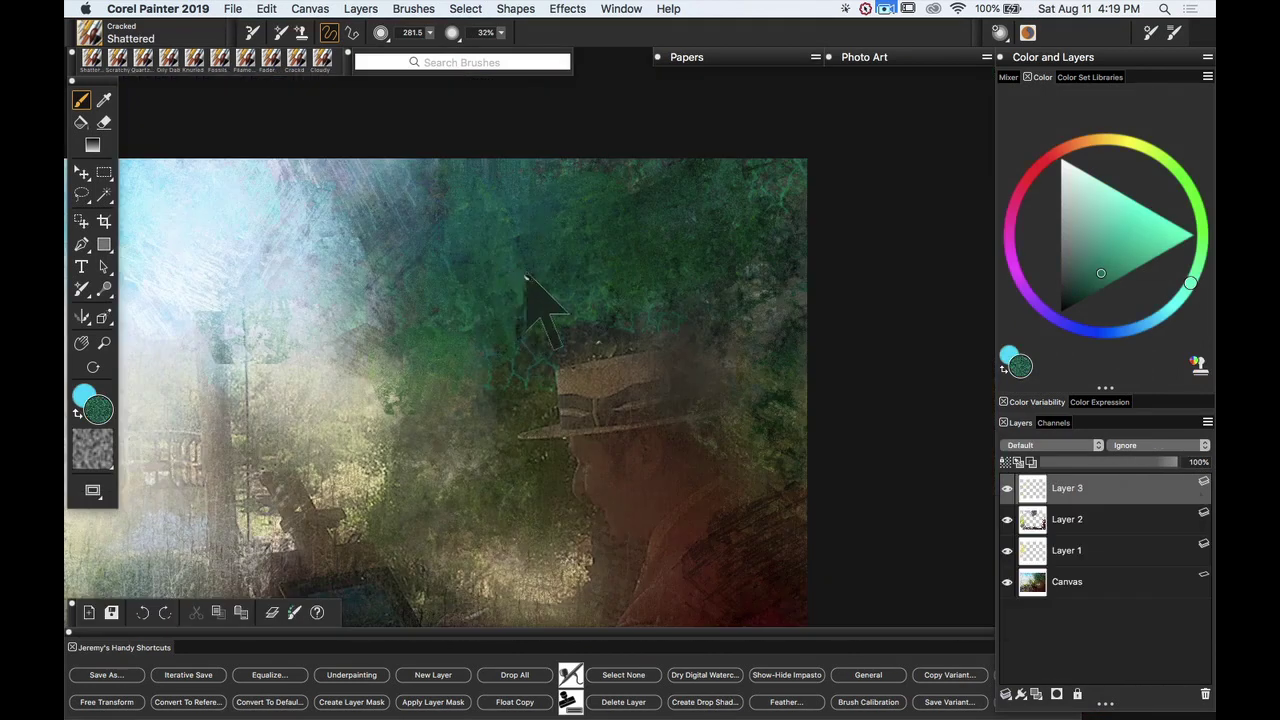
Step: Paint a green Shattered cracked patch over the upper-right foliage, darkening its top
left_click_drag(540, 305, 523, 280)
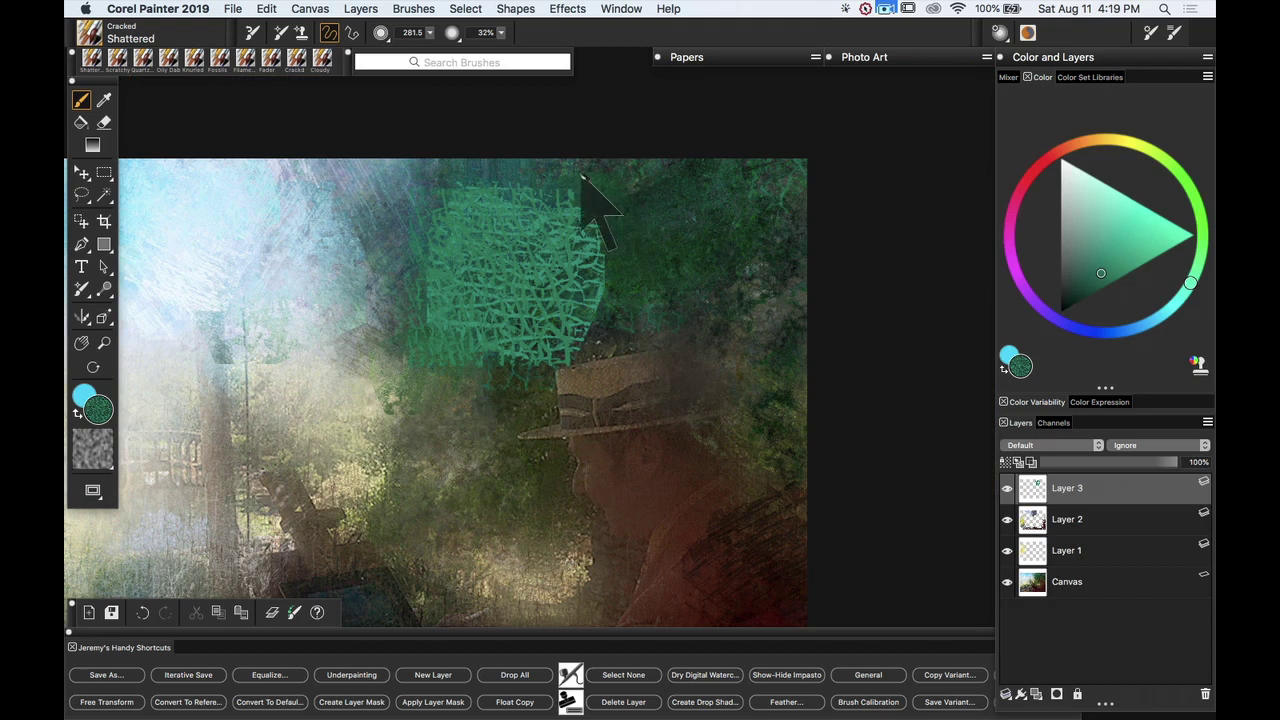
mouse_move(591, 200)
left_mouse_down()
mouse_move(560, 263)
mouse_move(498, 205)
mouse_move(429, 189)
mouse_move(623, 234)
mouse_move(626, 218)
mouse_move(749, 200)
mouse_move(790, 255)
mouse_move(805, 335)
mouse_move(771, 300)
mouse_move(762, 318)
left_mouse_up()
key("u")
Step: Blend Layer 3 with Soft Light instead of Overlay
left_click(1065, 446)
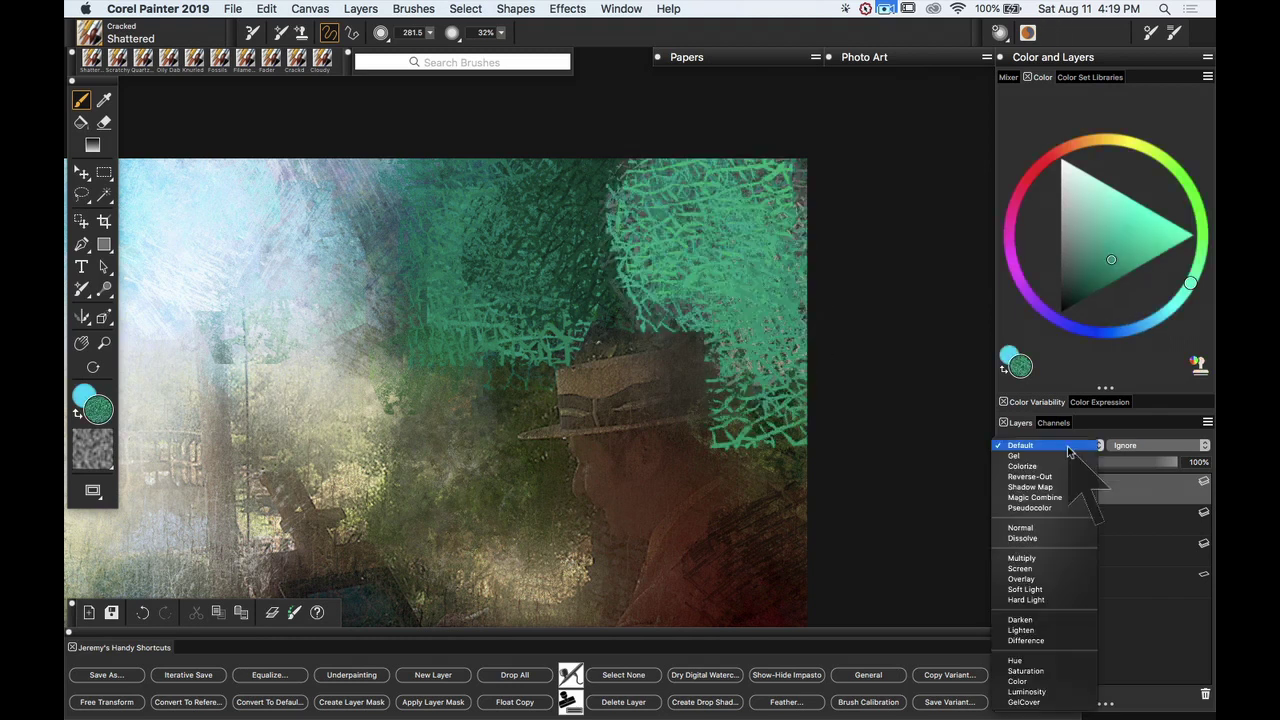
left_click(1062, 575)
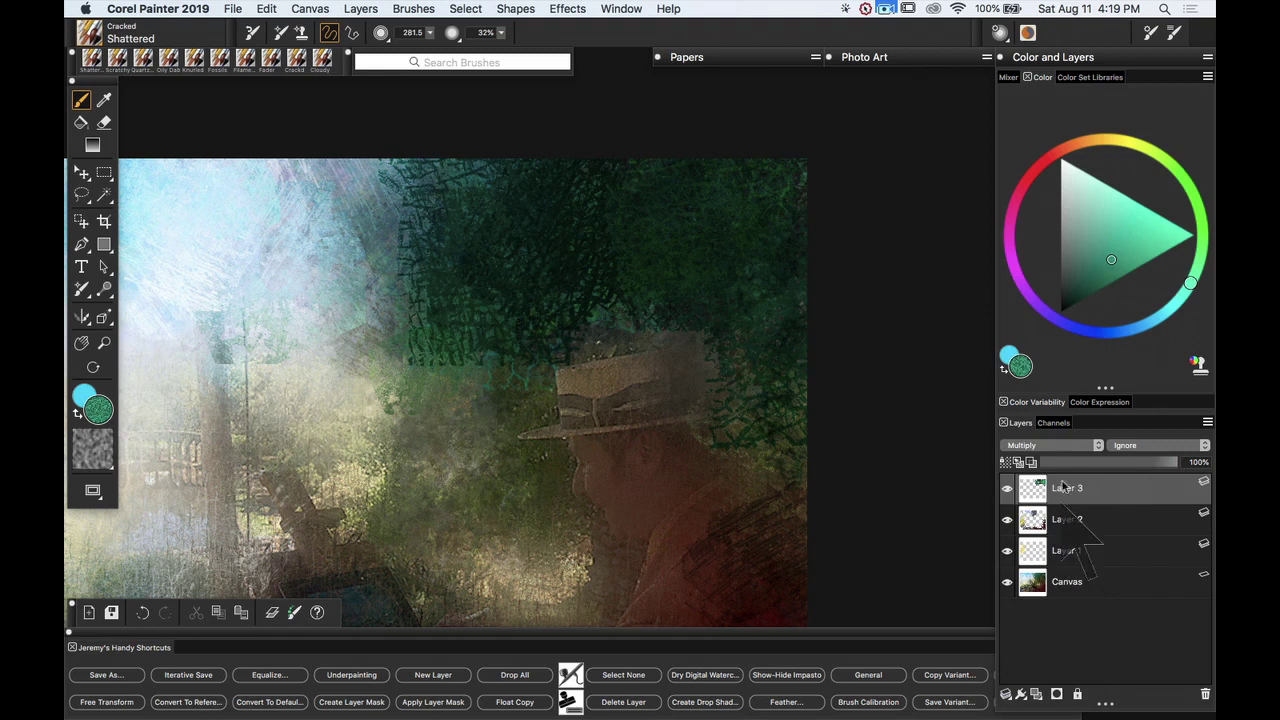
left_click(1063, 446)
left_click(1062, 456)
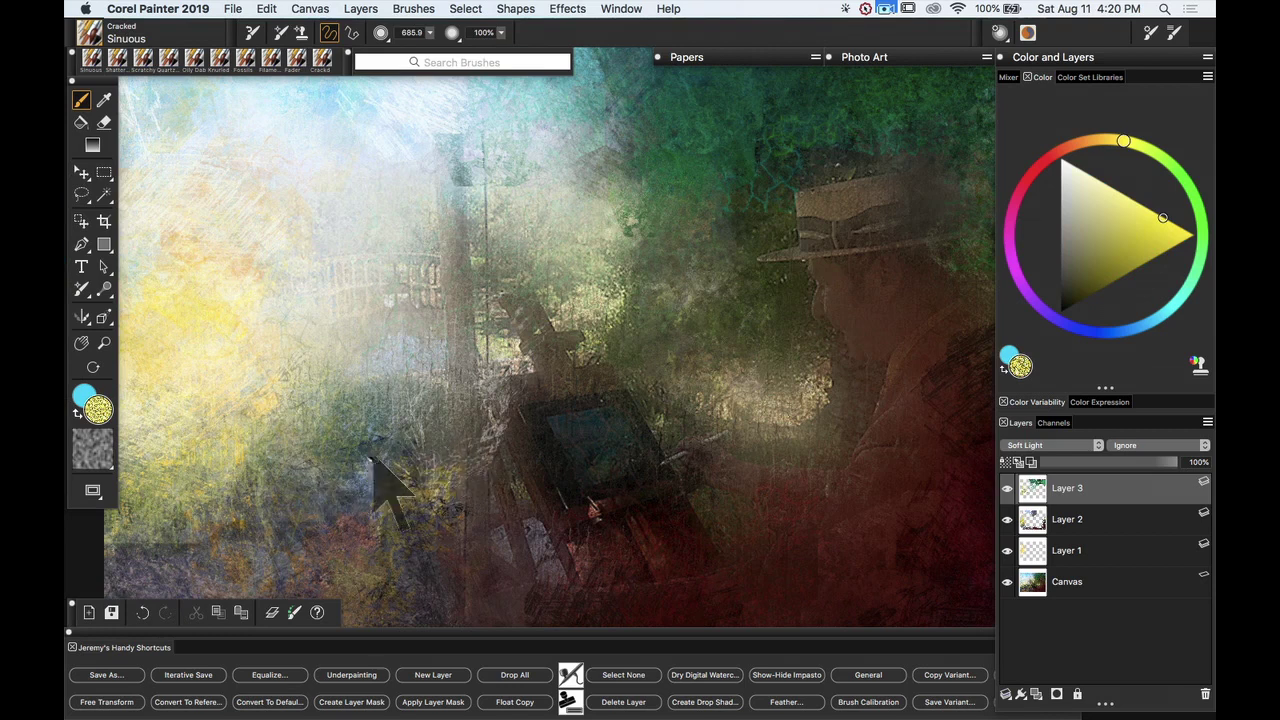
Step: Pick a vivid orange paint colour in the colour triangle
key("space")
left_click_drag(346, 443, 386, 271)
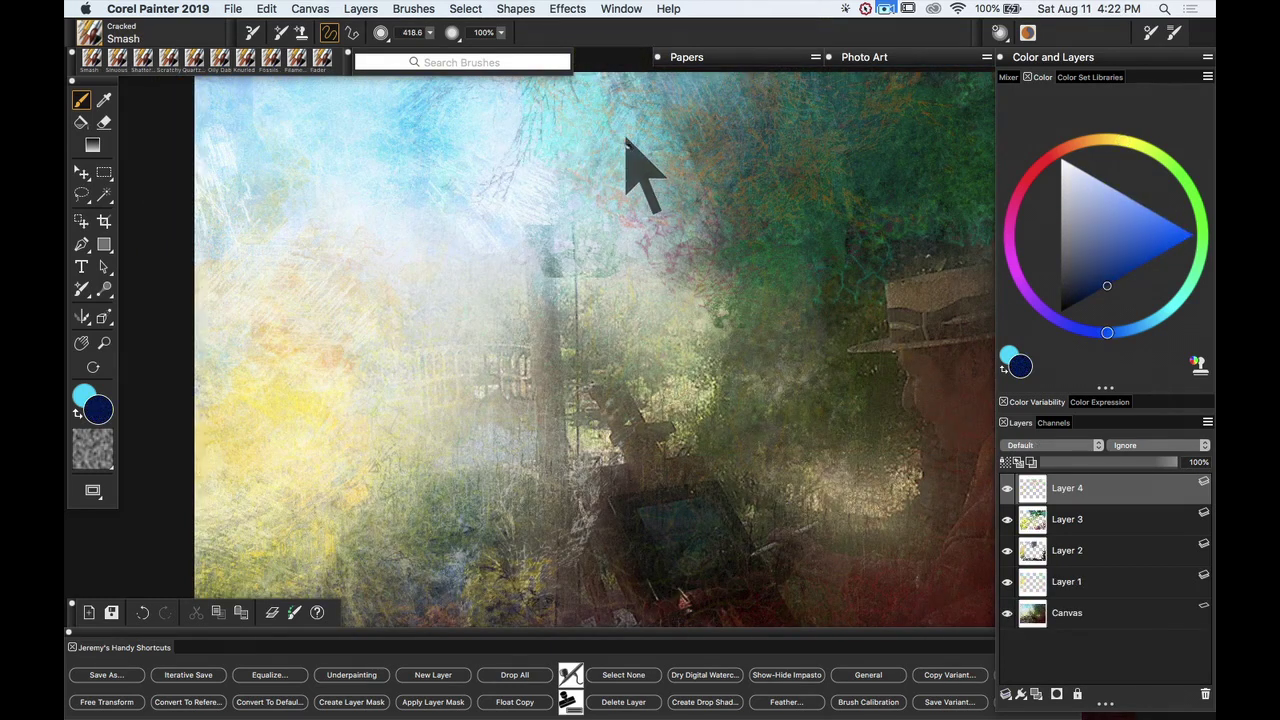
left_click(750, 155, "alt")
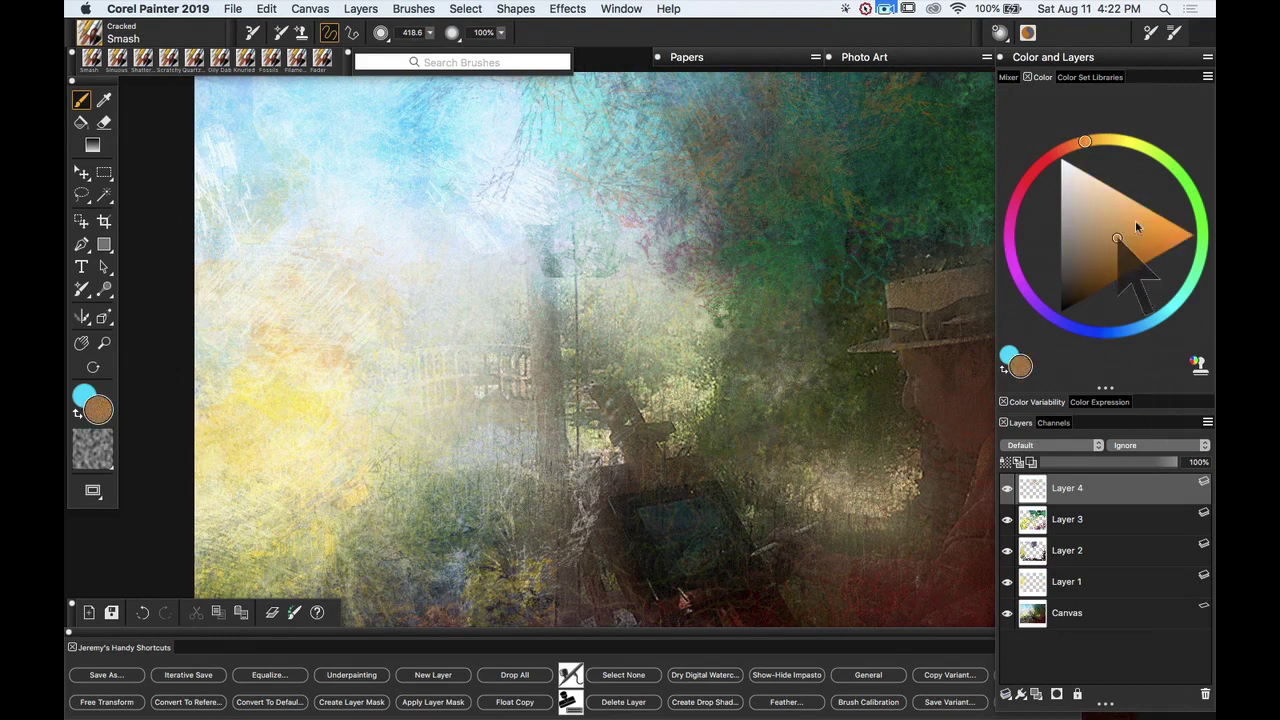
left_click(1155, 213)
Step: Centre the man with the hat and darken the upper-right foliage with green strokes
key("space")
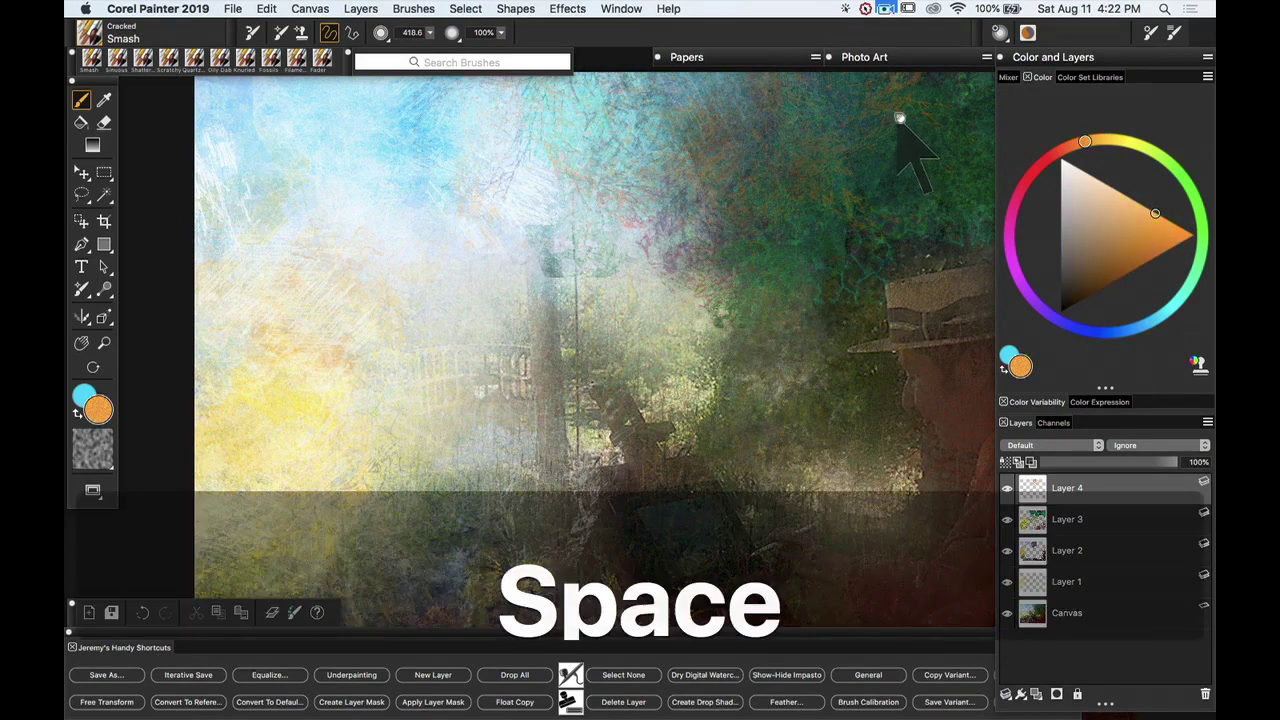
left_click_drag(900, 118, 634, 149)
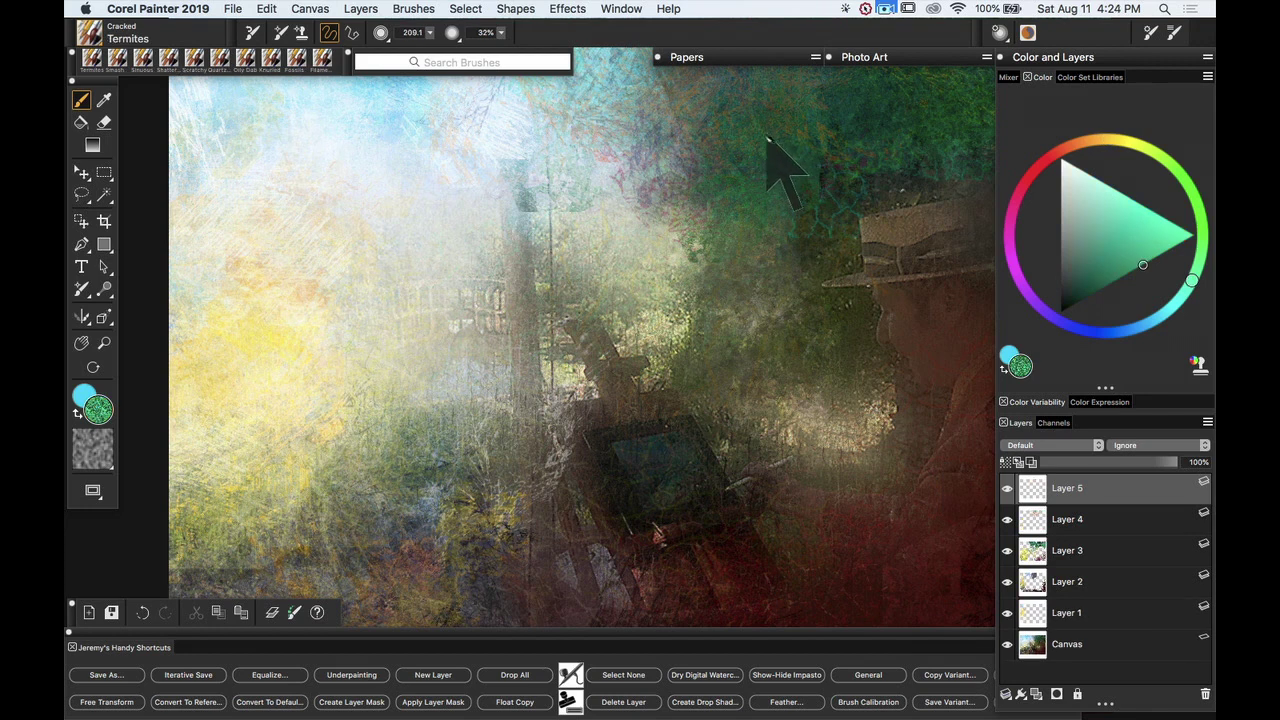
mouse_move(768, 138)
left_mouse_down()
mouse_move(706, 114)
mouse_move(697, 143)
mouse_move(738, 198)
left_mouse_up()
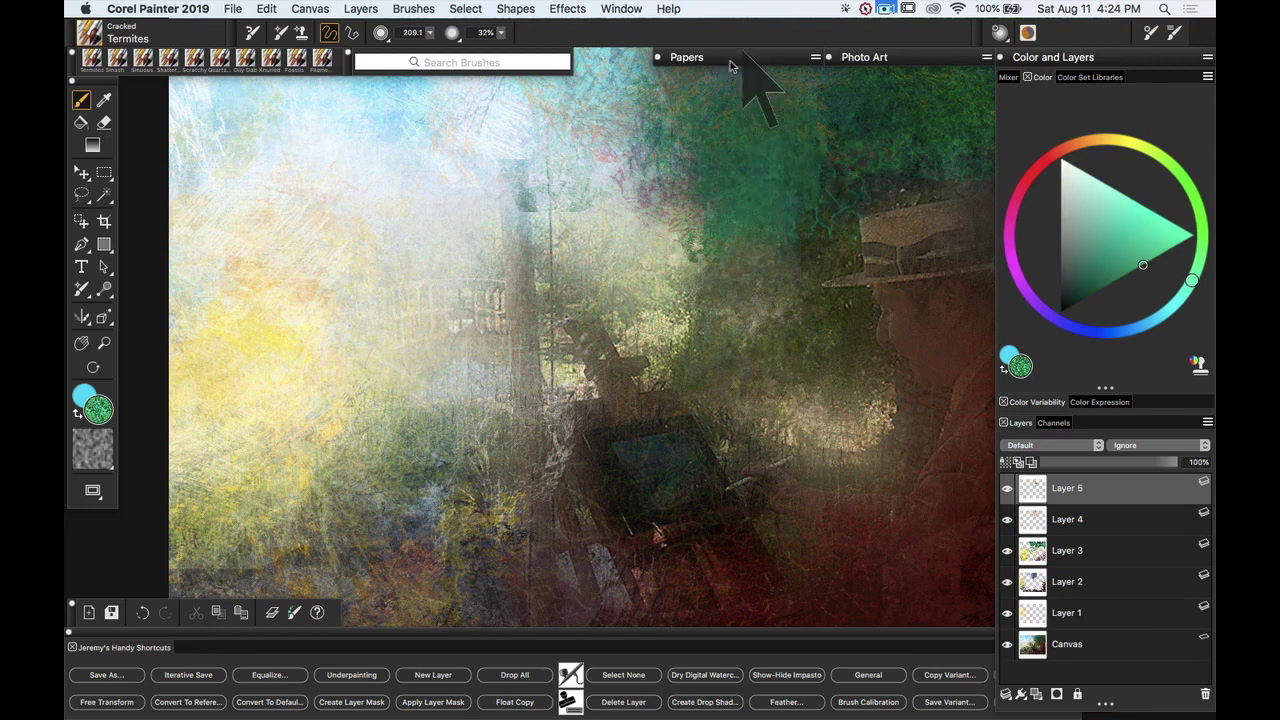
Step: Pick a light cyan-green and paint a Termites stroke on the painting's left side
left_click(1104, 187)
left_click_drag(985, 575, 651, 334)
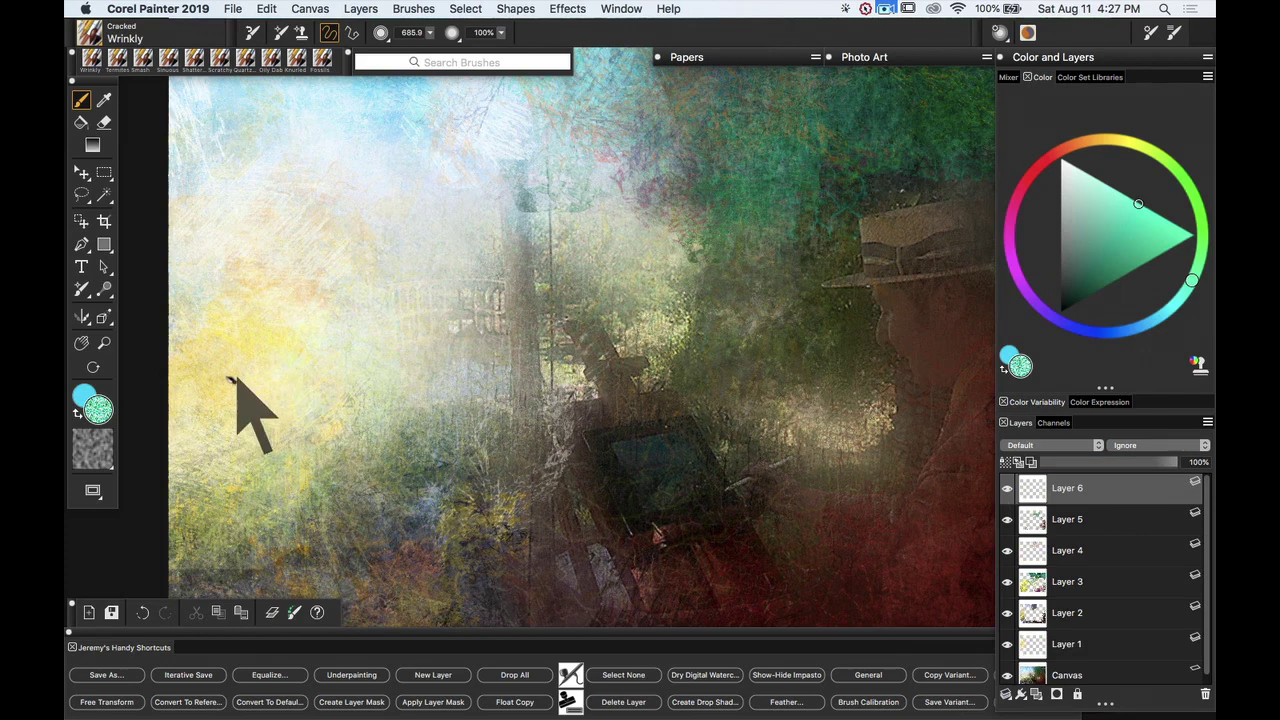
left_click_drag(234, 371, 229, 337)
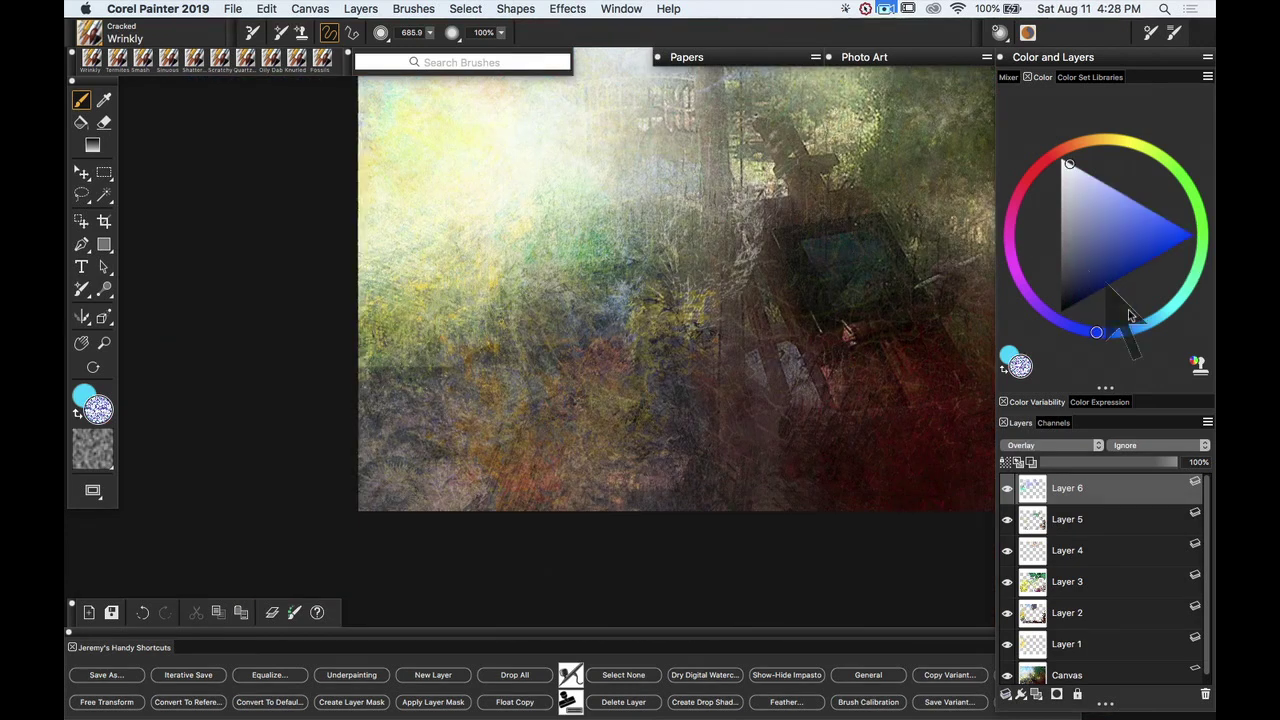